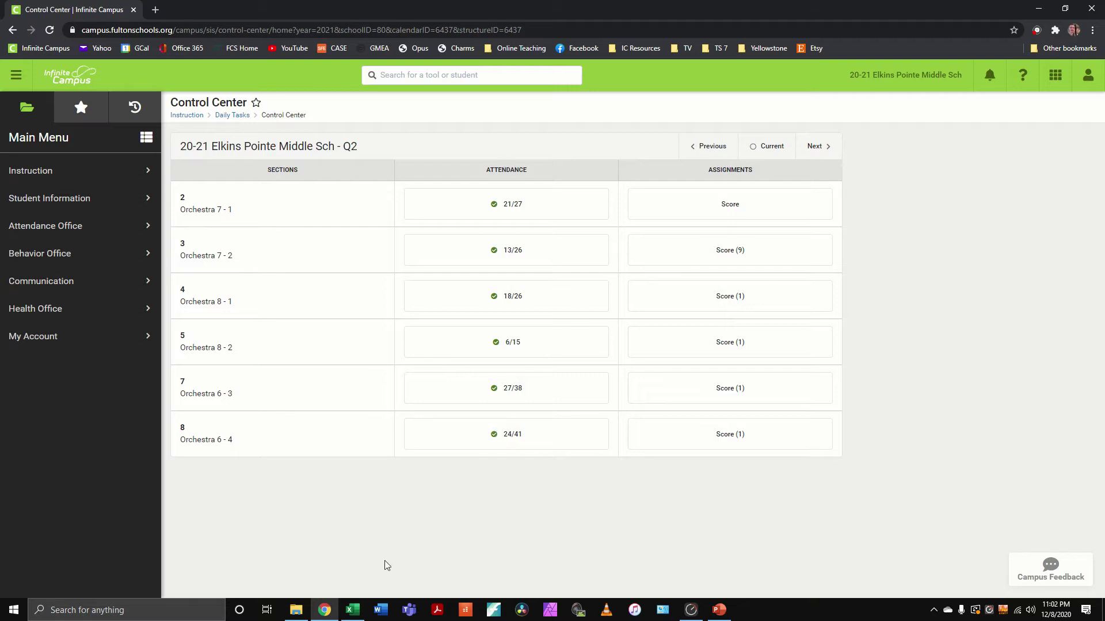
Open Instruction > Grade Book Export and pick section 3) 53.0540000-2 Orchestra 7 (F)
left_click(352, 611)
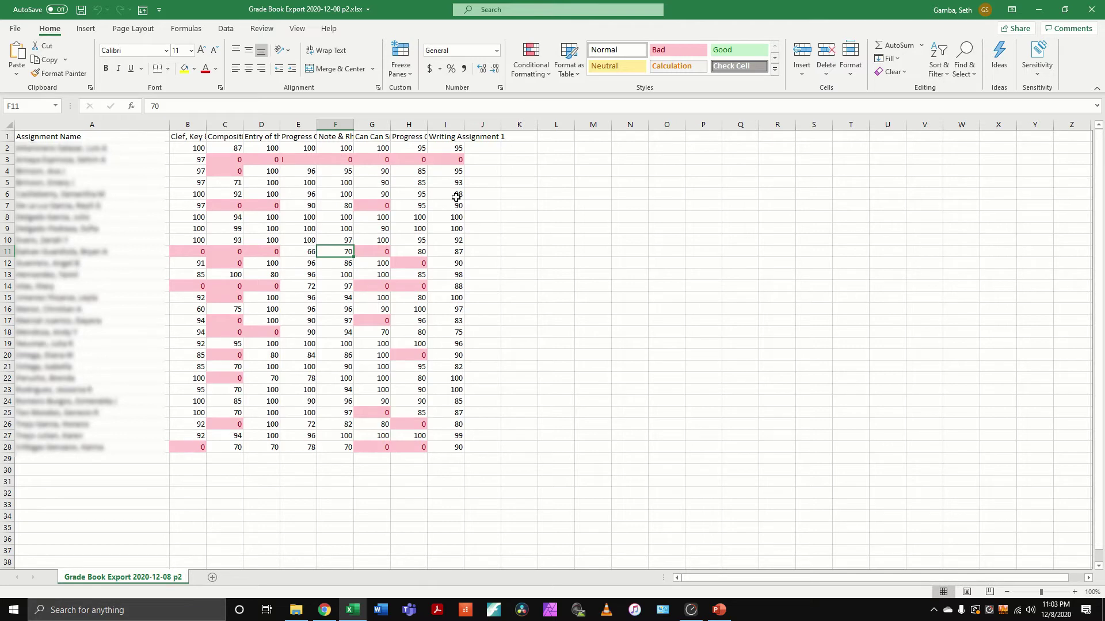
left_click(1041, 11)
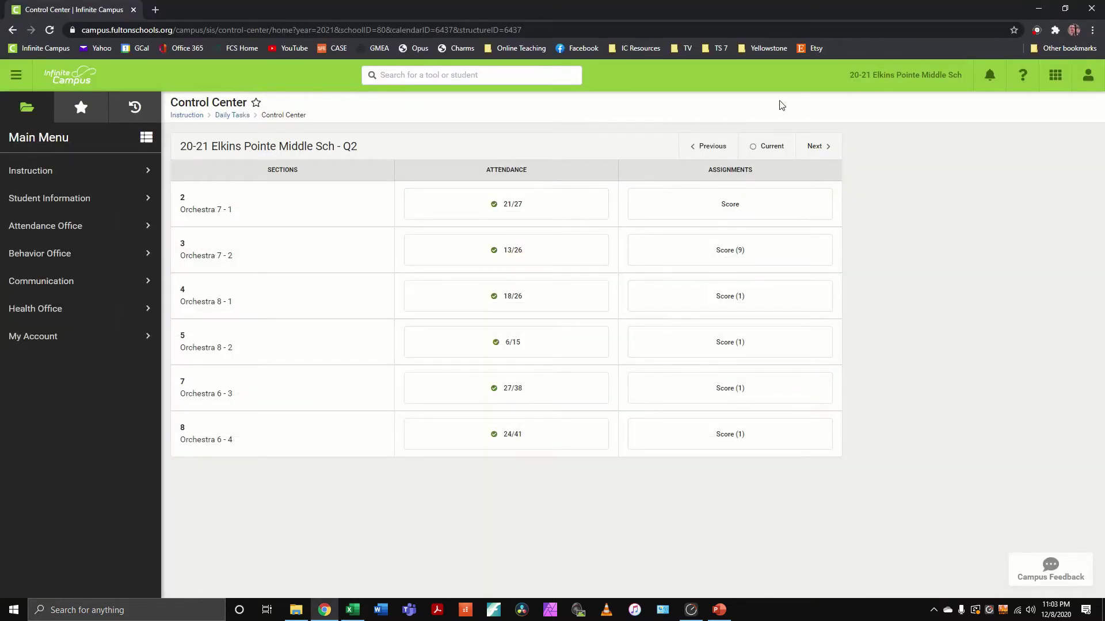
left_click(101, 171)
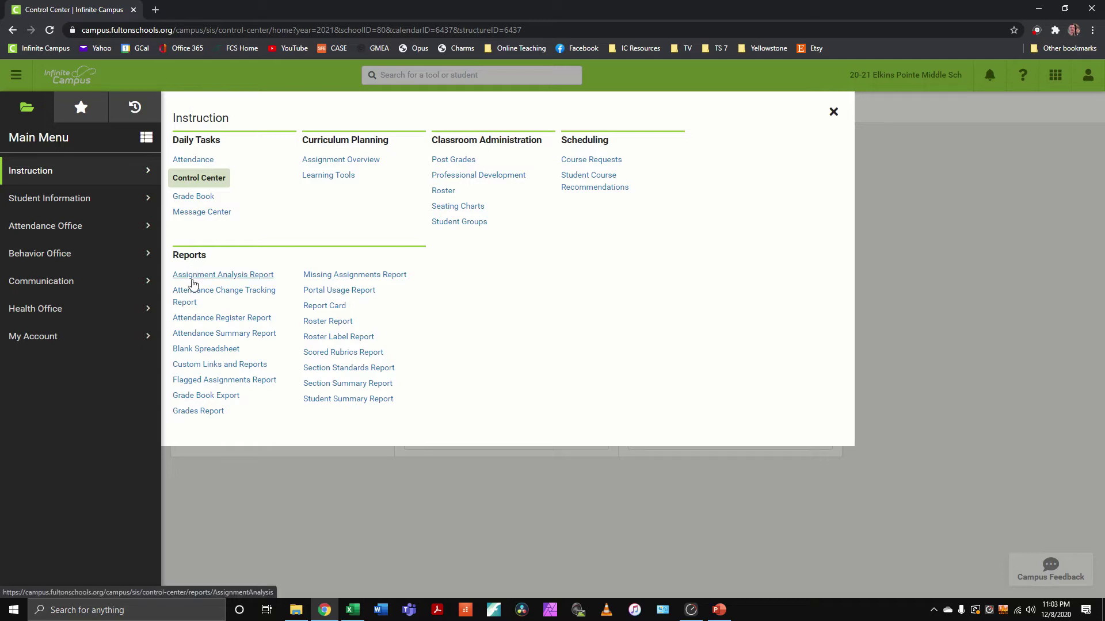
left_click(206, 397)
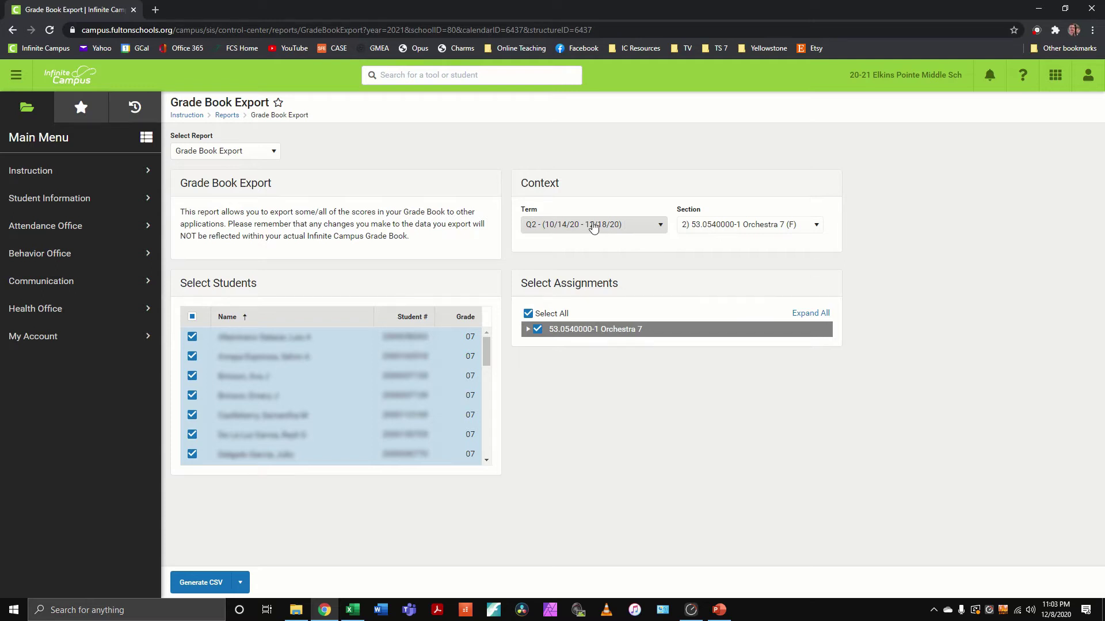
left_click(730, 228)
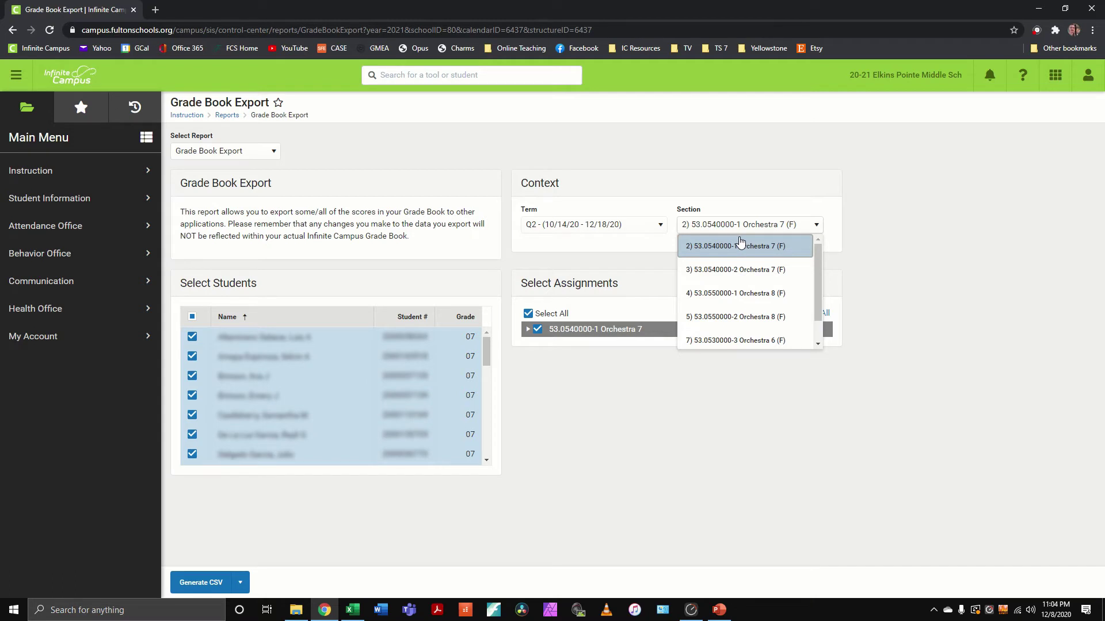
left_click(740, 270)
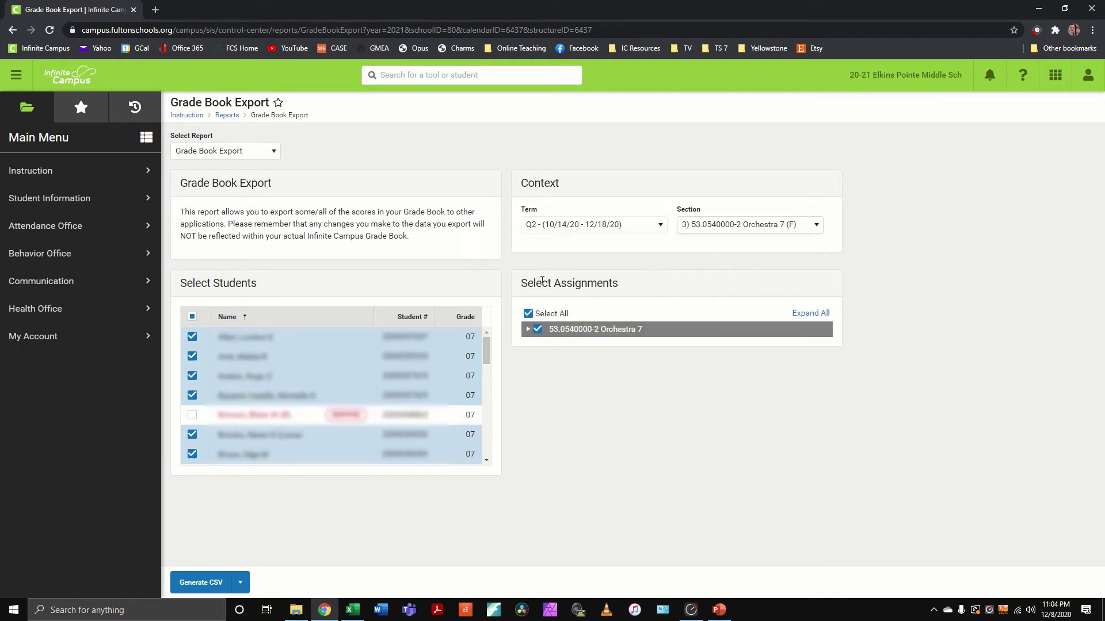
Expand all assignments, keep only Q1 Summative Grades, and deselect Q2 Progress Reporting
left_click(528, 330)
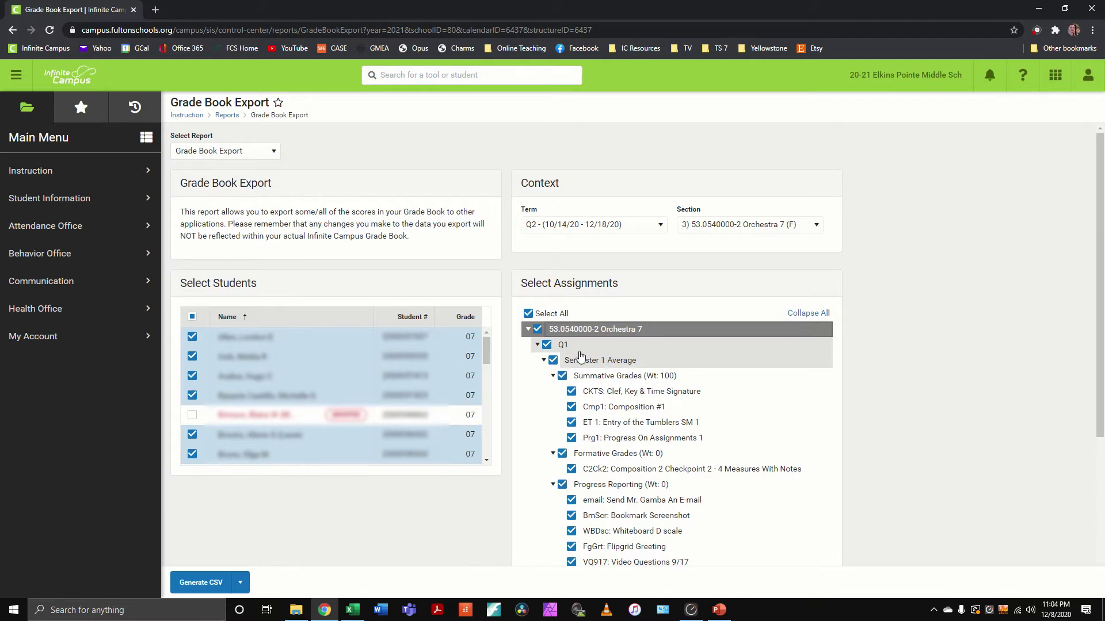
scroll(580, 359, "down", 4)
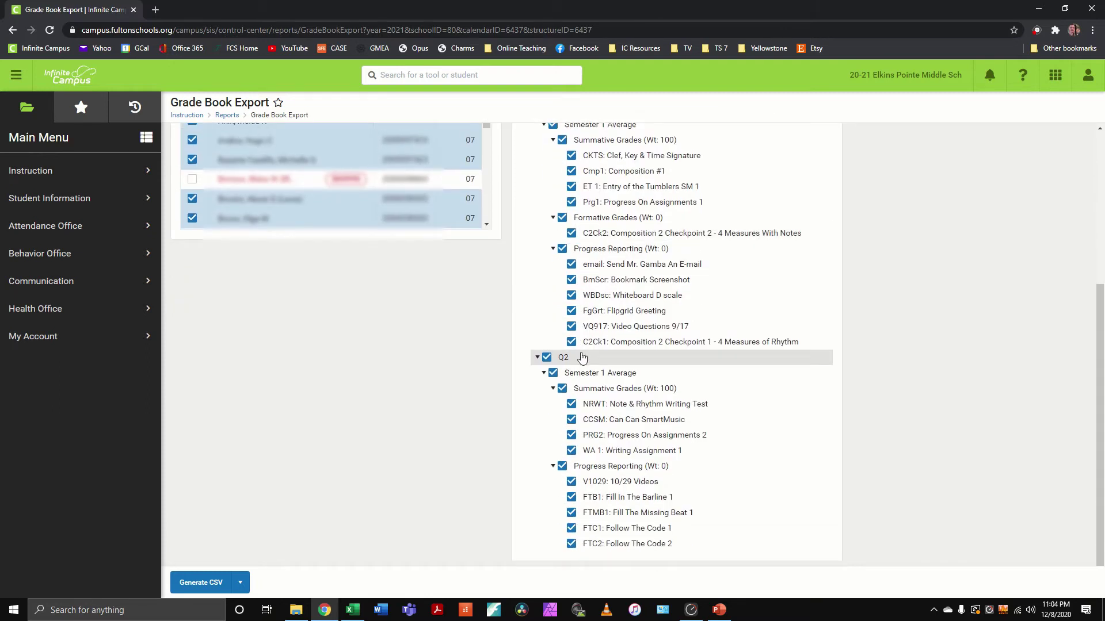
scroll(582, 358, "up", 1)
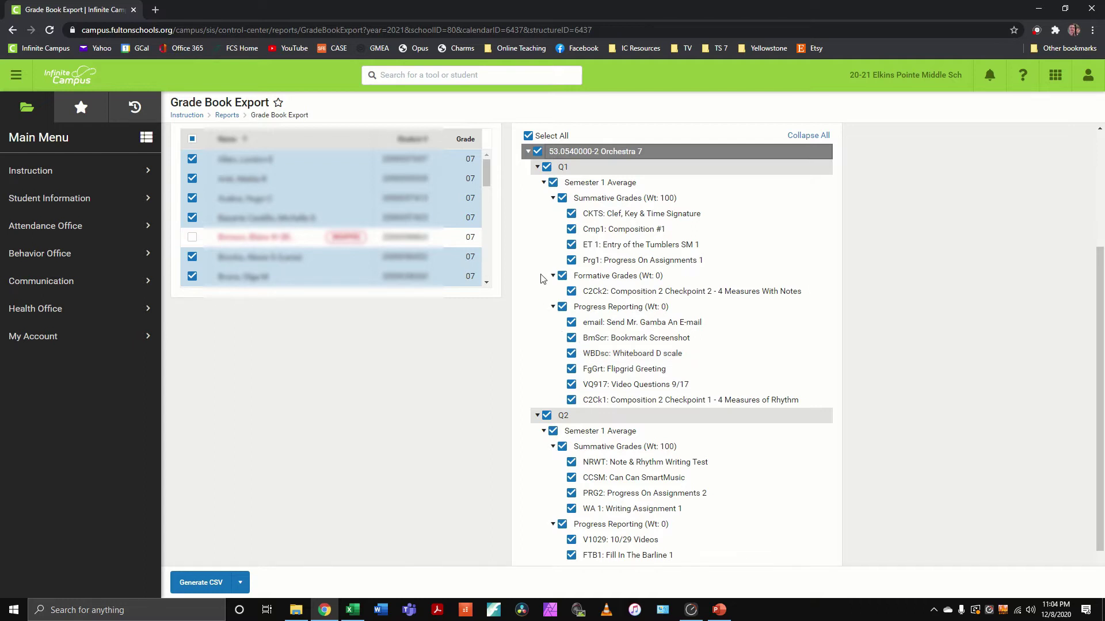
left_click(553, 183)
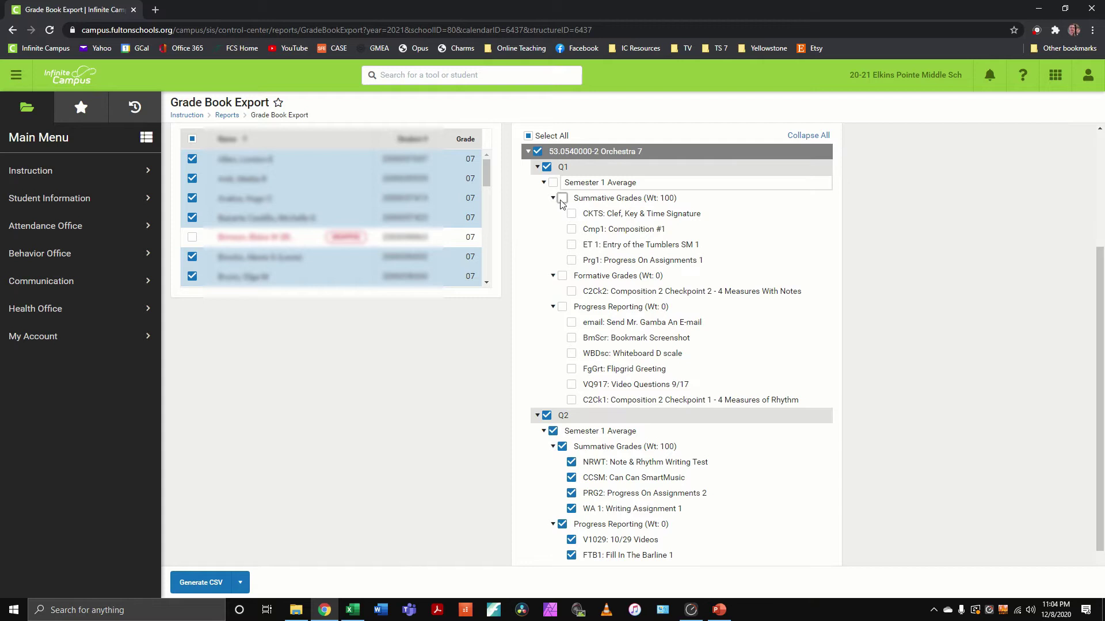
left_click(562, 199)
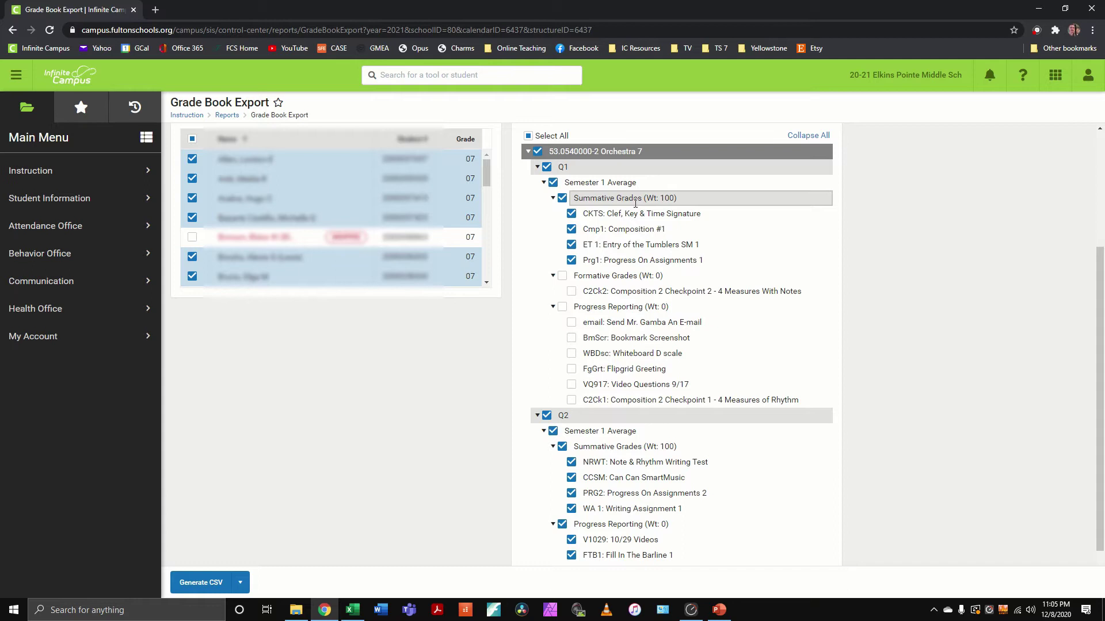
scroll(635, 203, "down", 1)
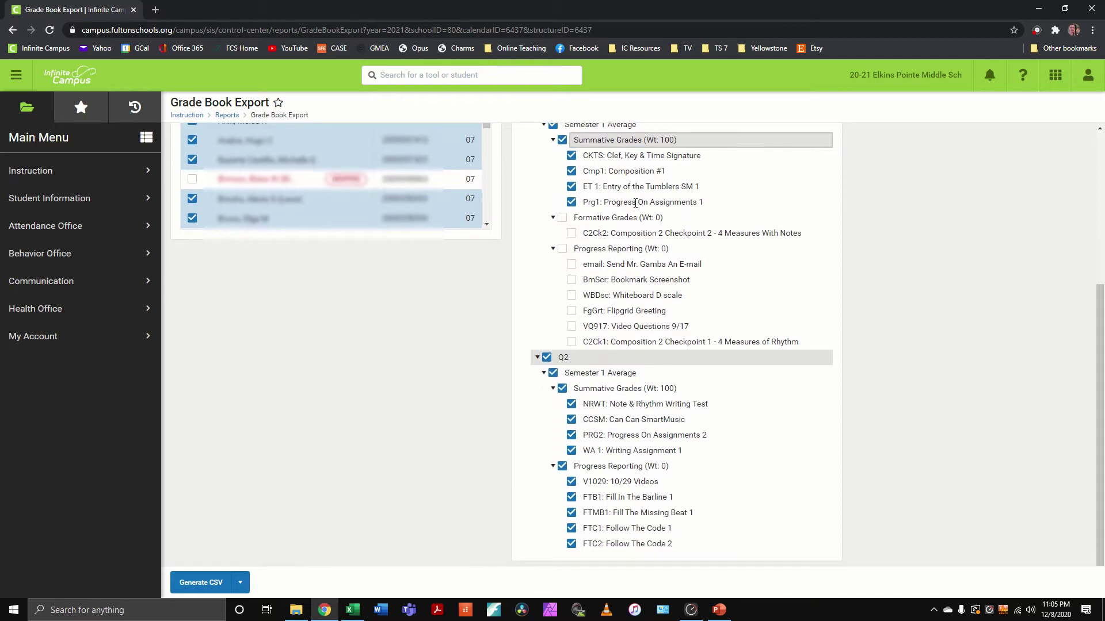
left_click(553, 373)
left_click(562, 388)
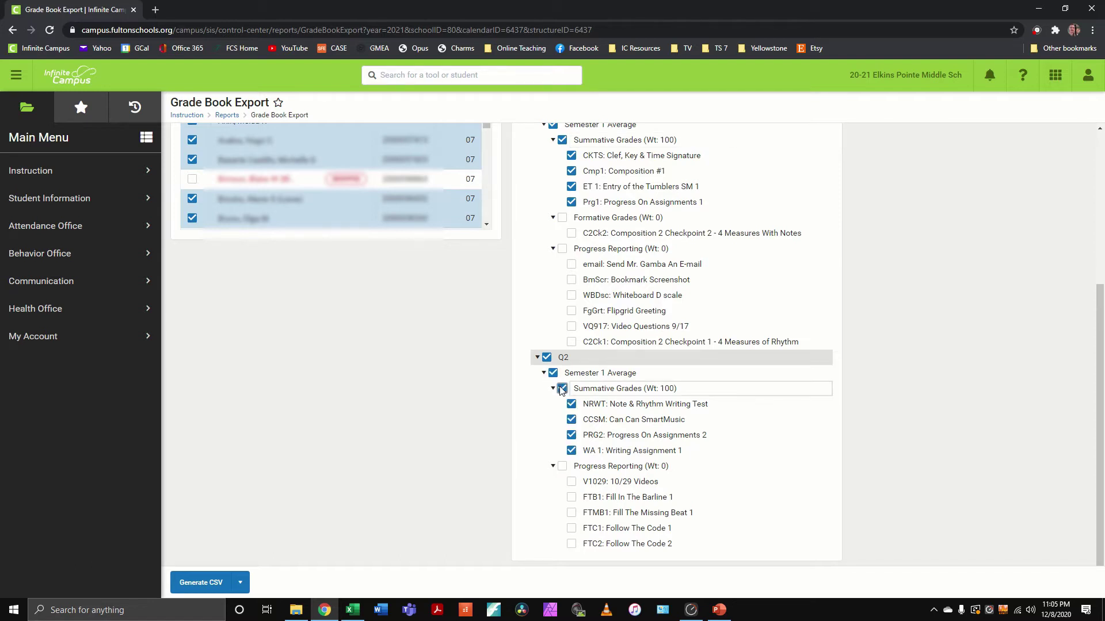
Generate the CSV and save it as 'Grade Book Export 2020-12-08 p3.csv', changing p2 to p3
left_click(205, 583)
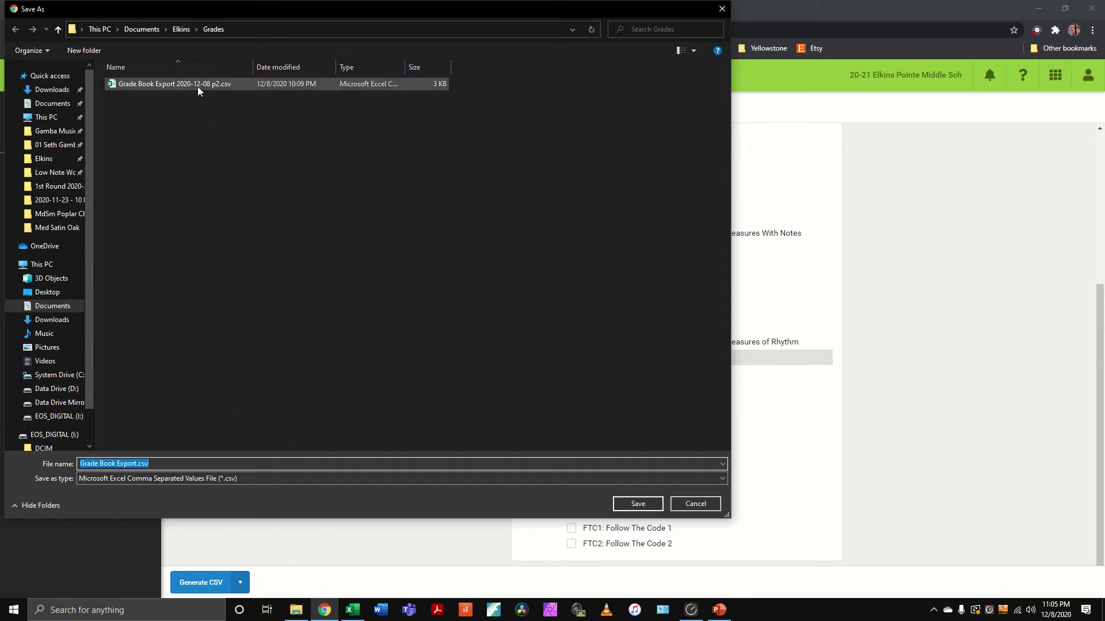
left_click(167, 87)
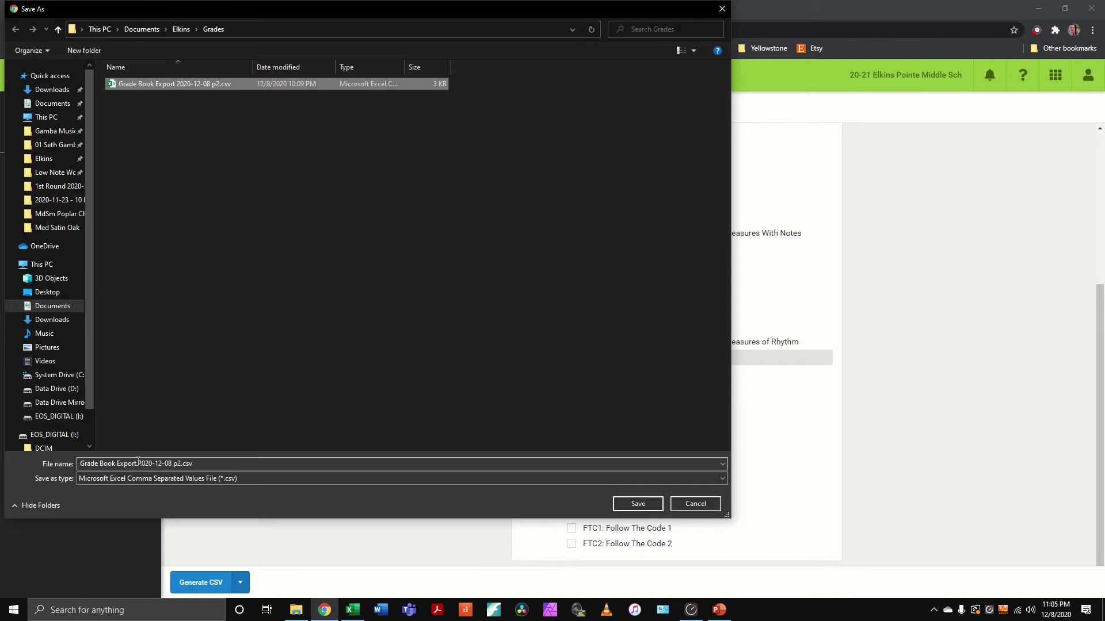
double_click(176, 464)
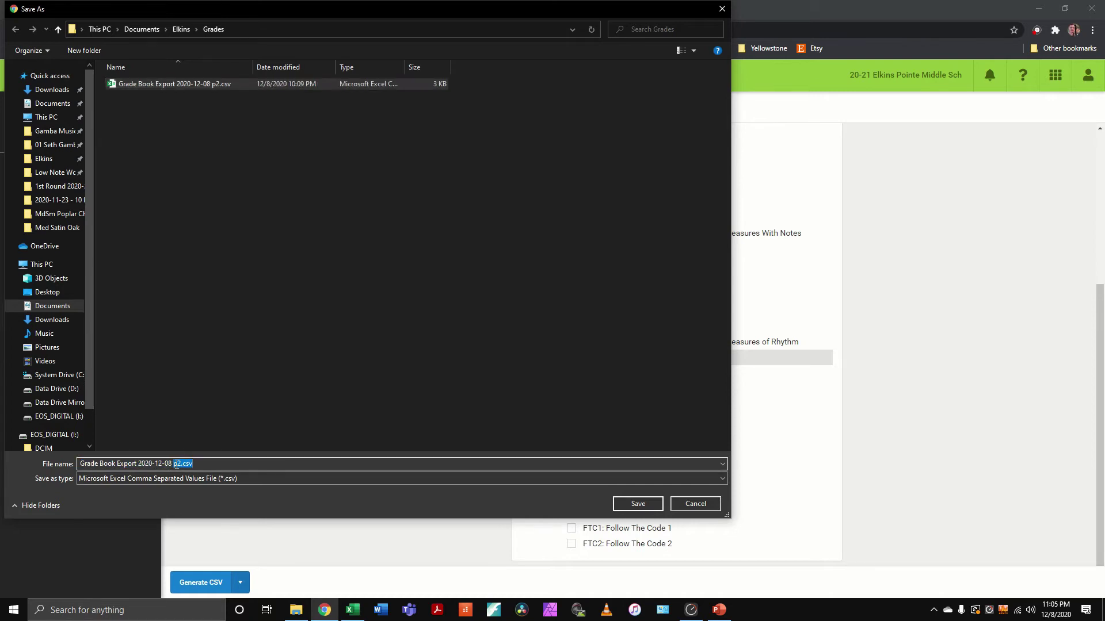
type("p3")
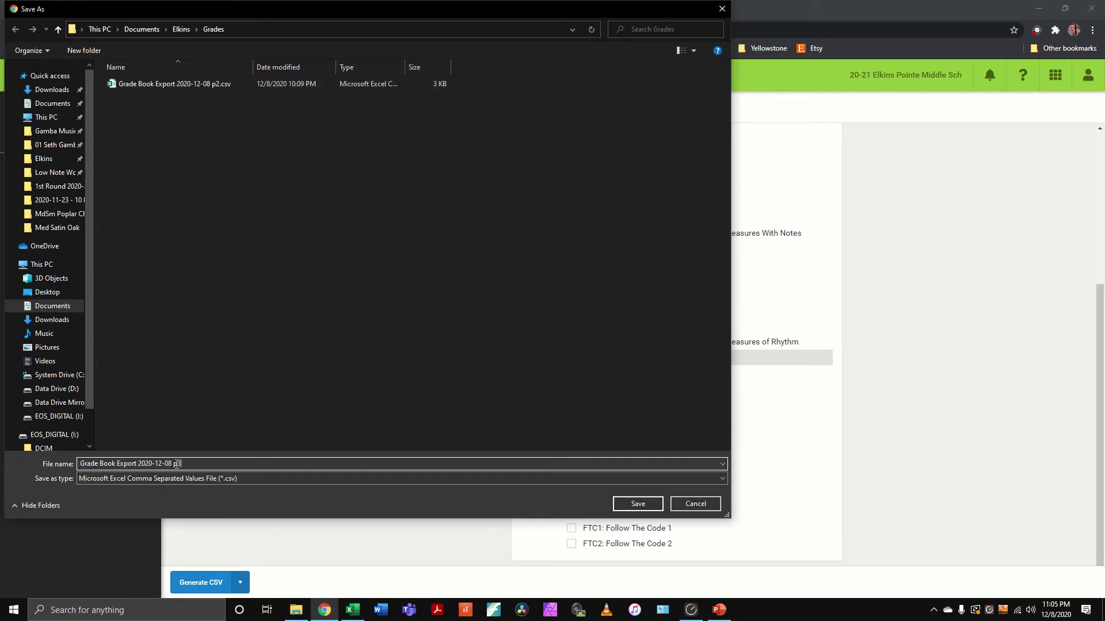
left_click(636, 503)
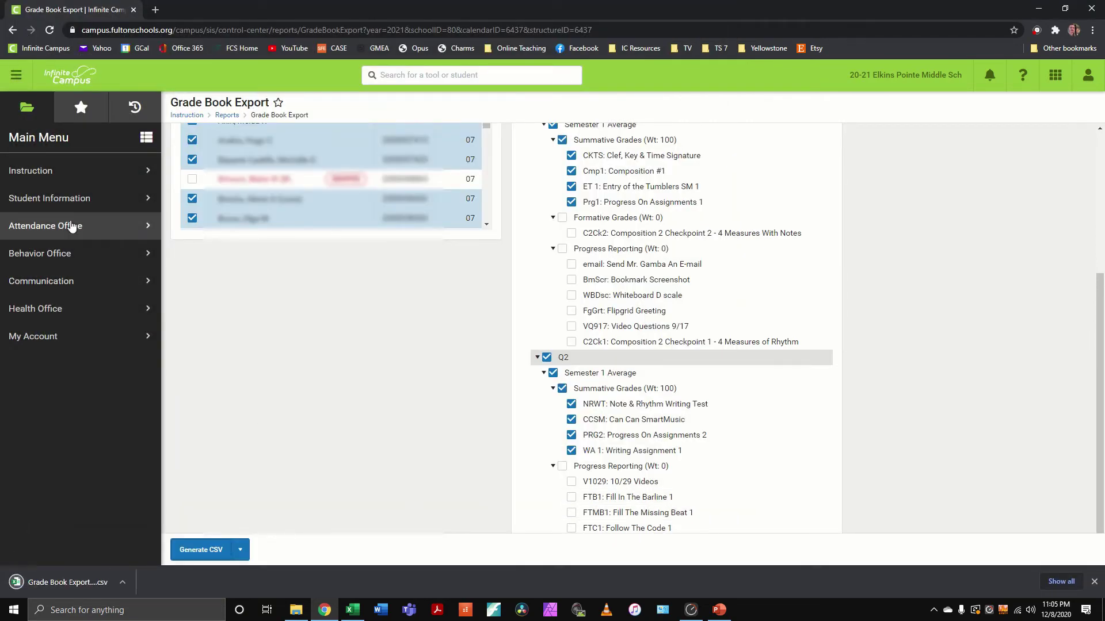
Open the downloaded p3 CSV and re-save it as an Excel Workbook (*.xlsx)
left_click(89, 581)
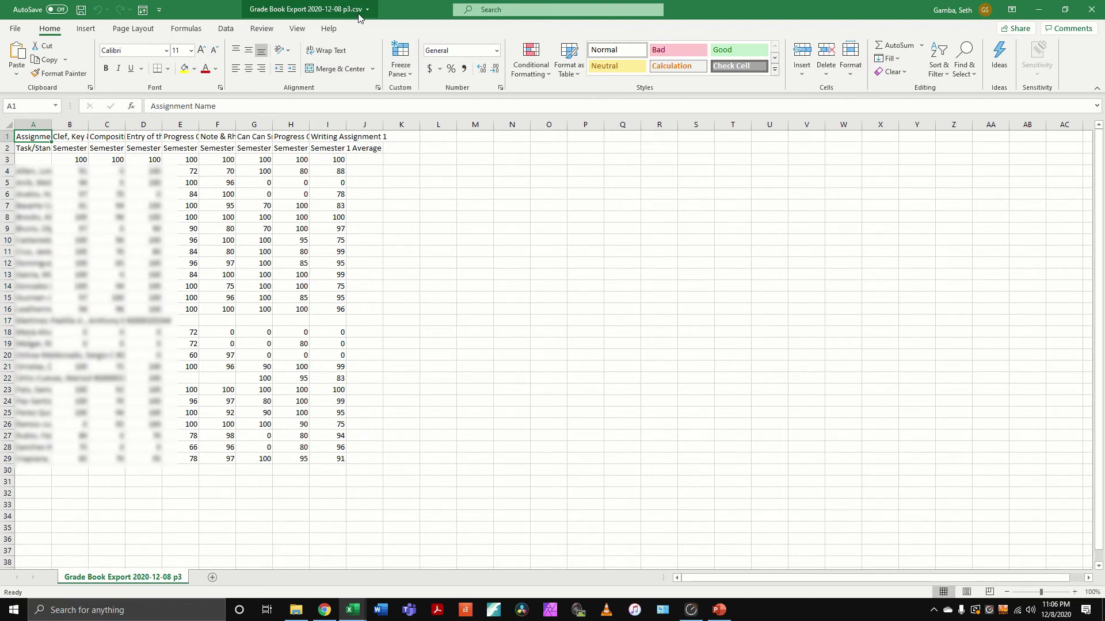
left_click(16, 29)
left_click(30, 190)
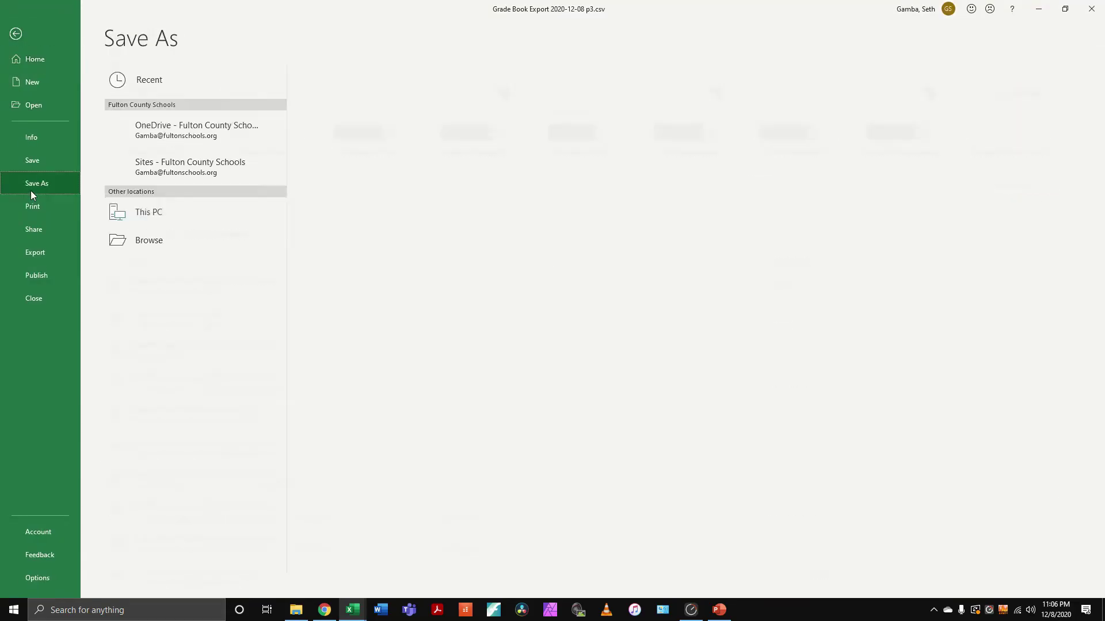
left_click(540, 103)
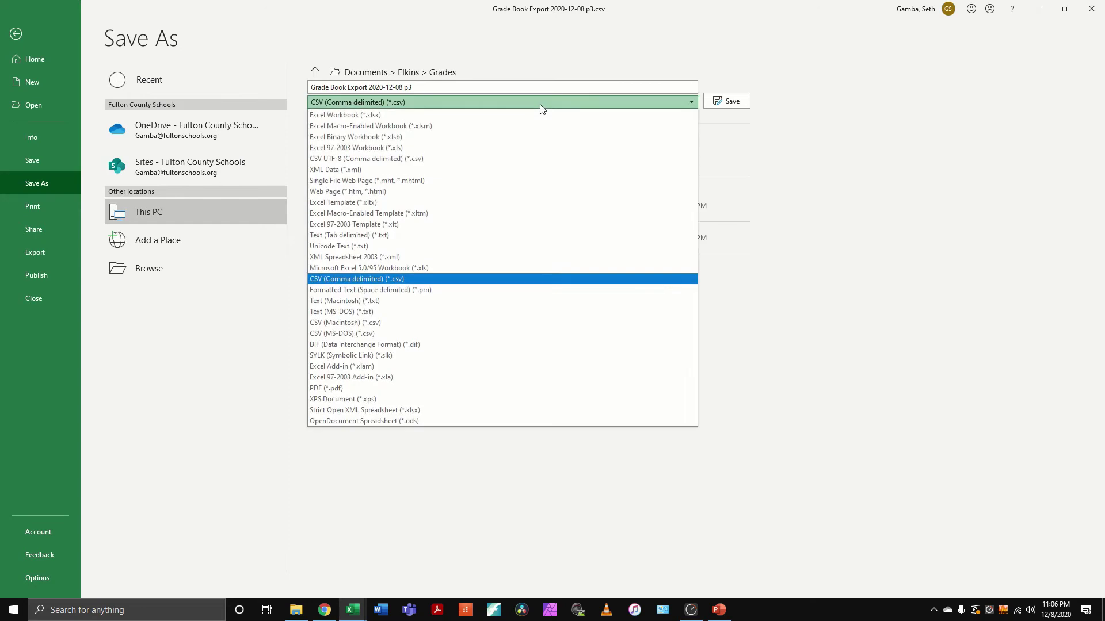
left_click(514, 117)
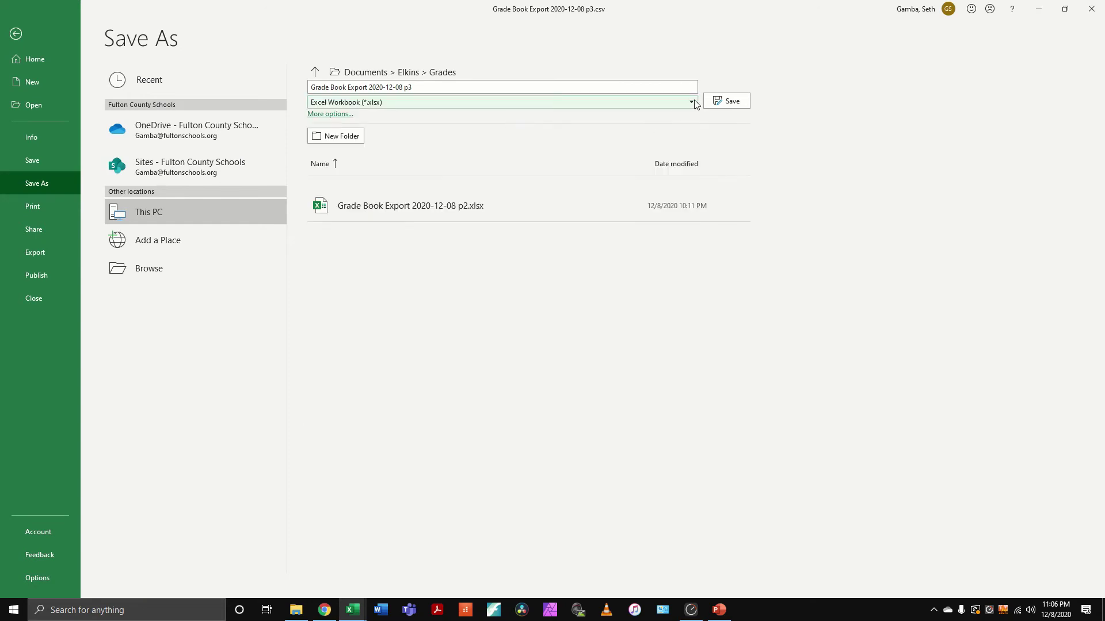
left_click(736, 102)
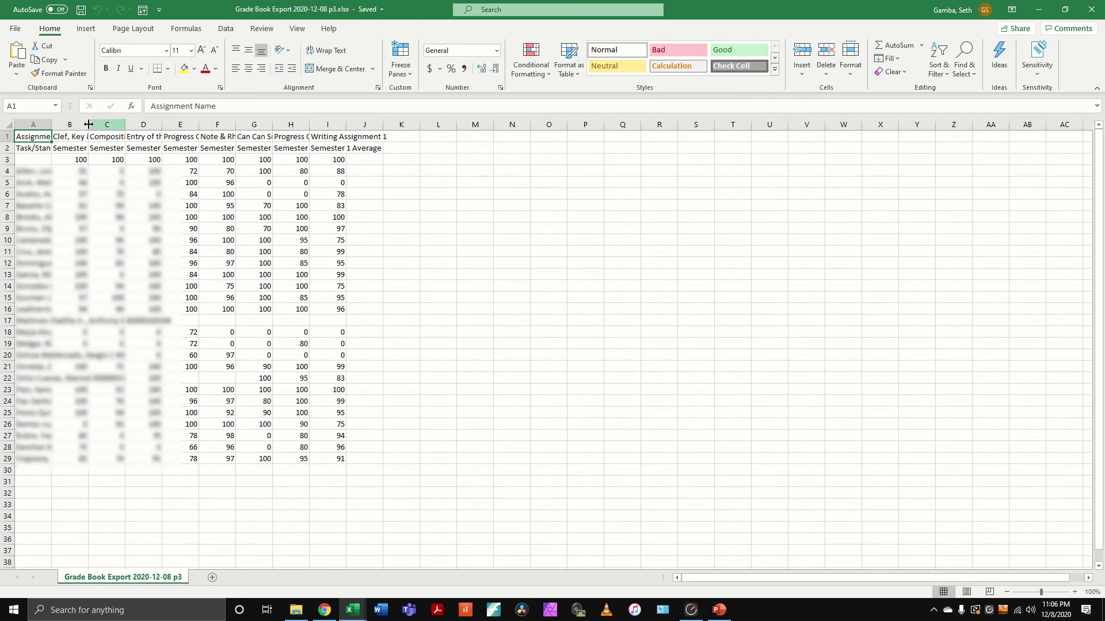
Autofit column A to the full names and insert an empty column B
double_click(52, 127)
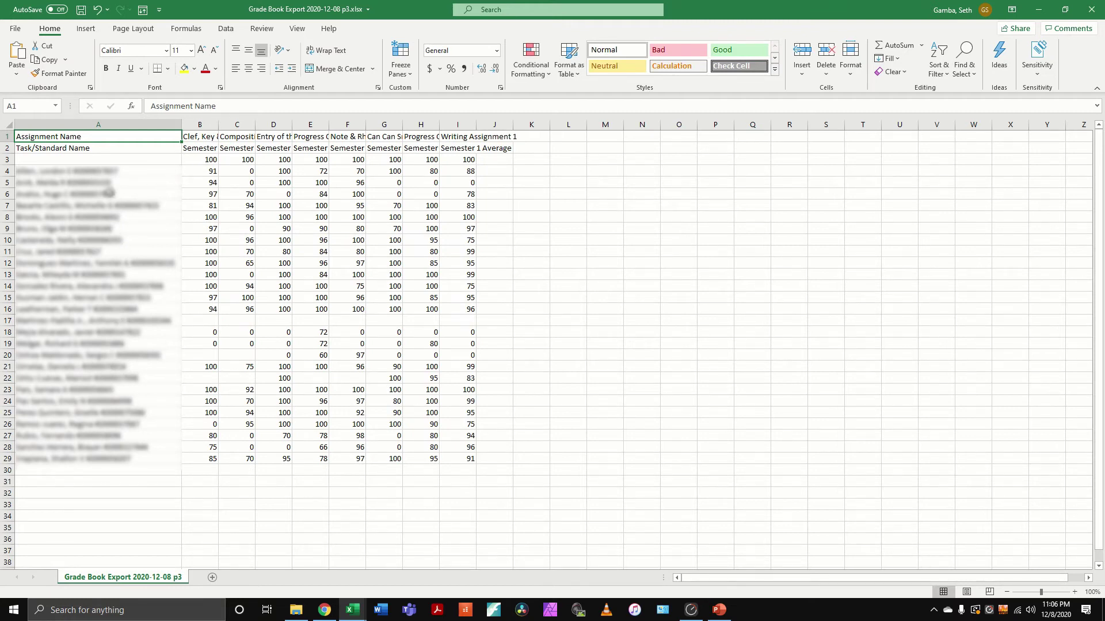
right_click(205, 124)
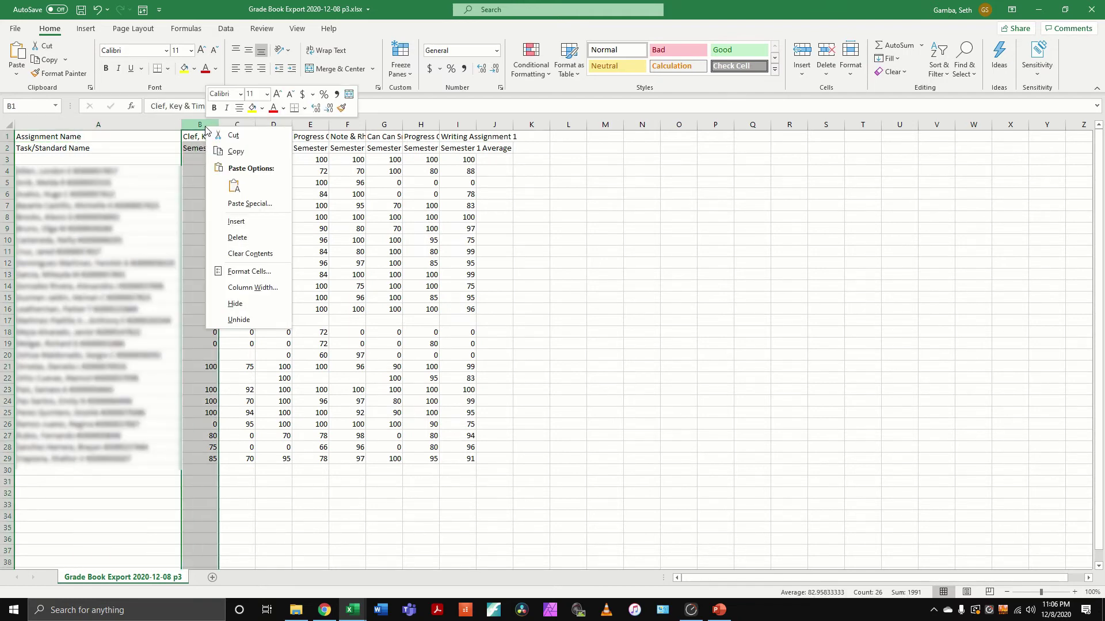
left_click(236, 221)
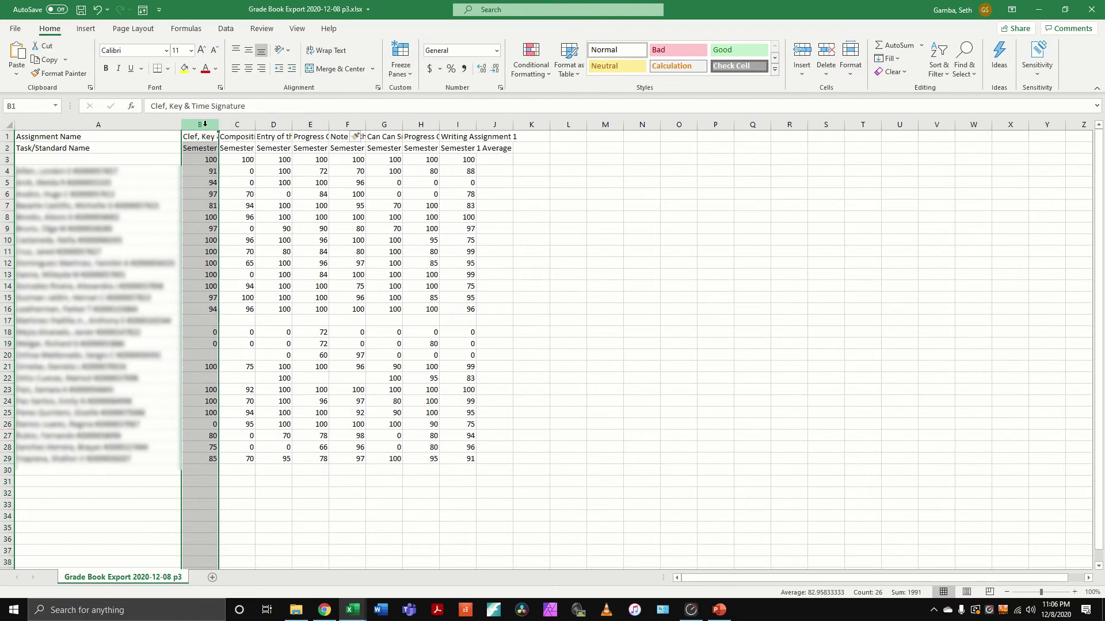
Split column A with Text to Columns on the # delimiter, keeping General format
left_click(162, 125)
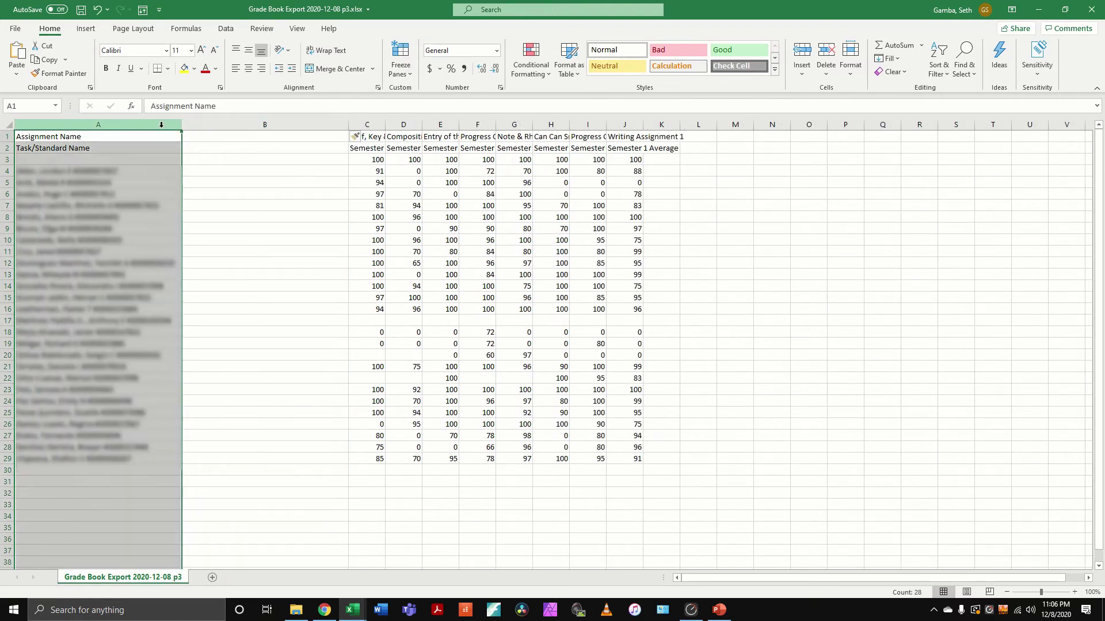
left_click(232, 31)
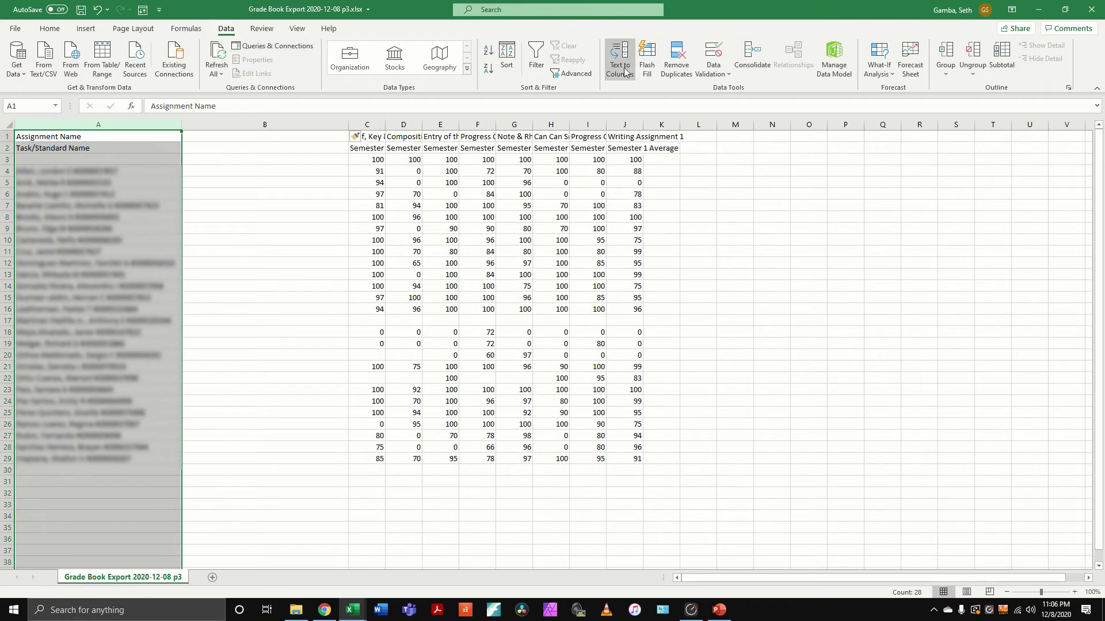
left_click(628, 60)
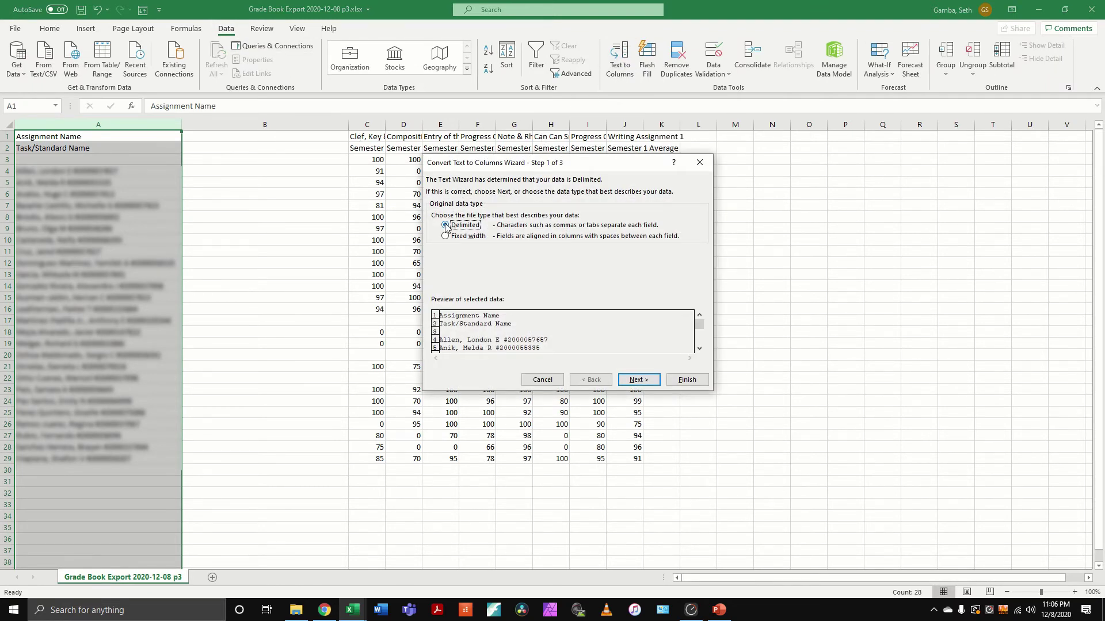
left_click(635, 381)
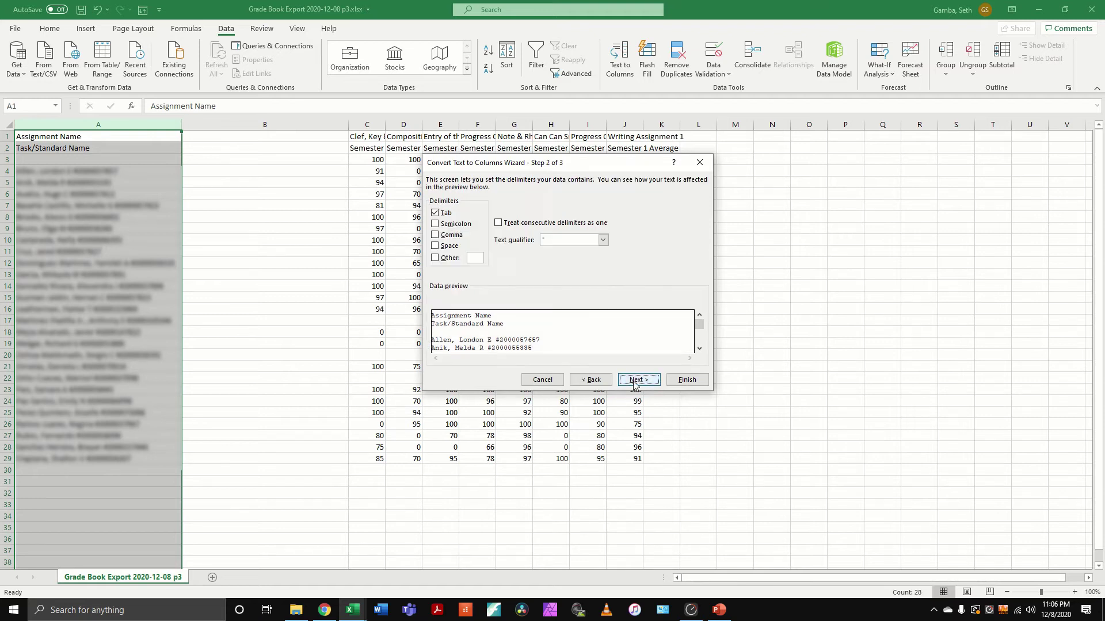
left_click(435, 213)
left_click(435, 257)
type("#")
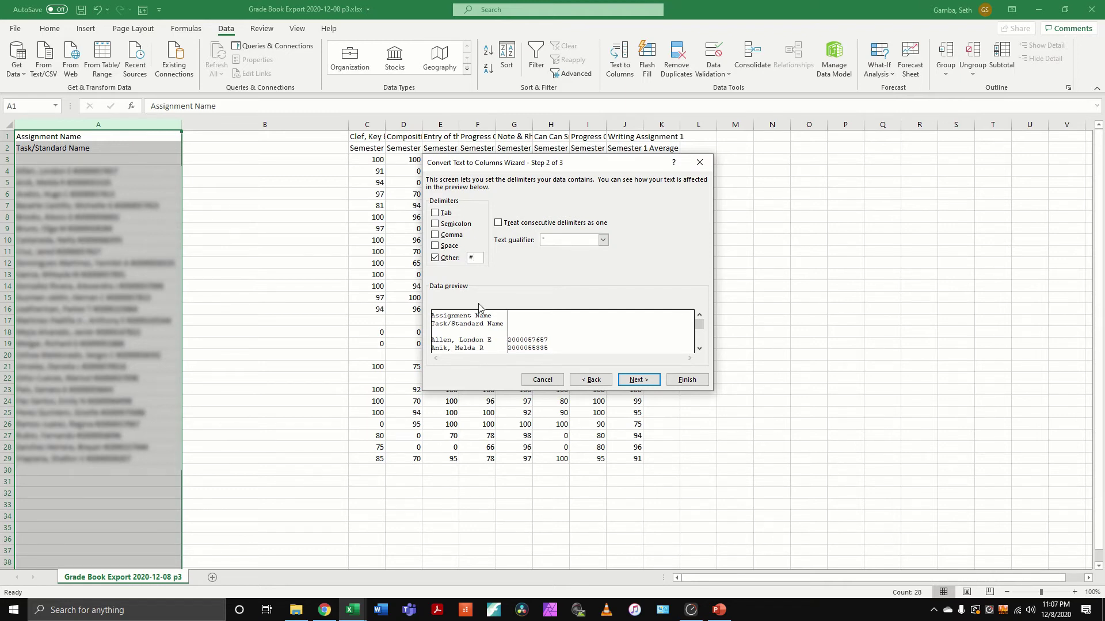
left_click(639, 380)
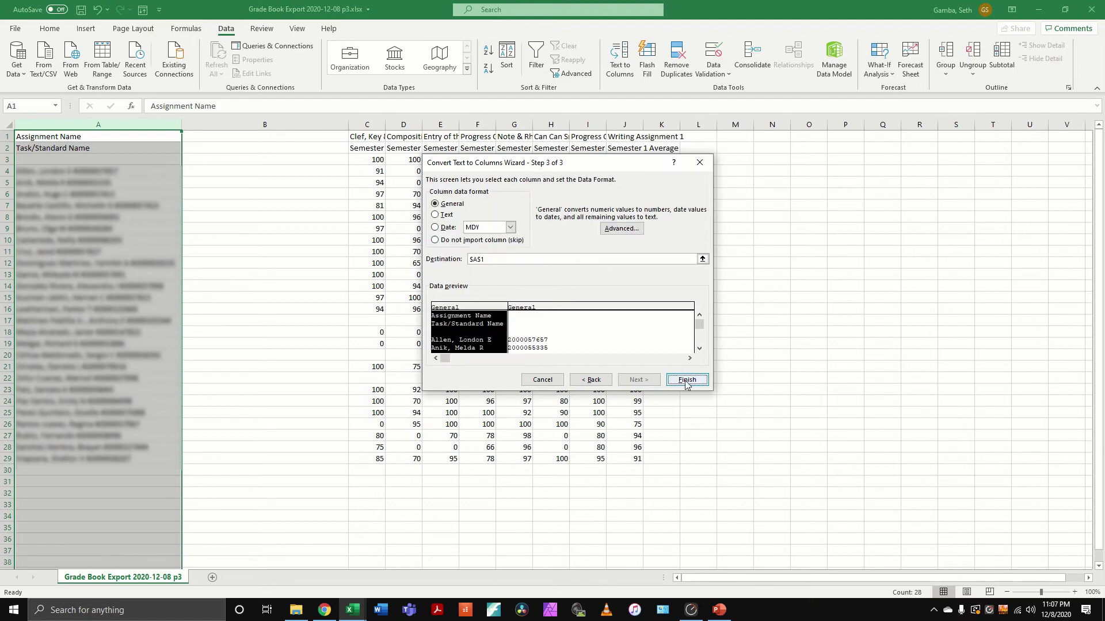
left_click(686, 380)
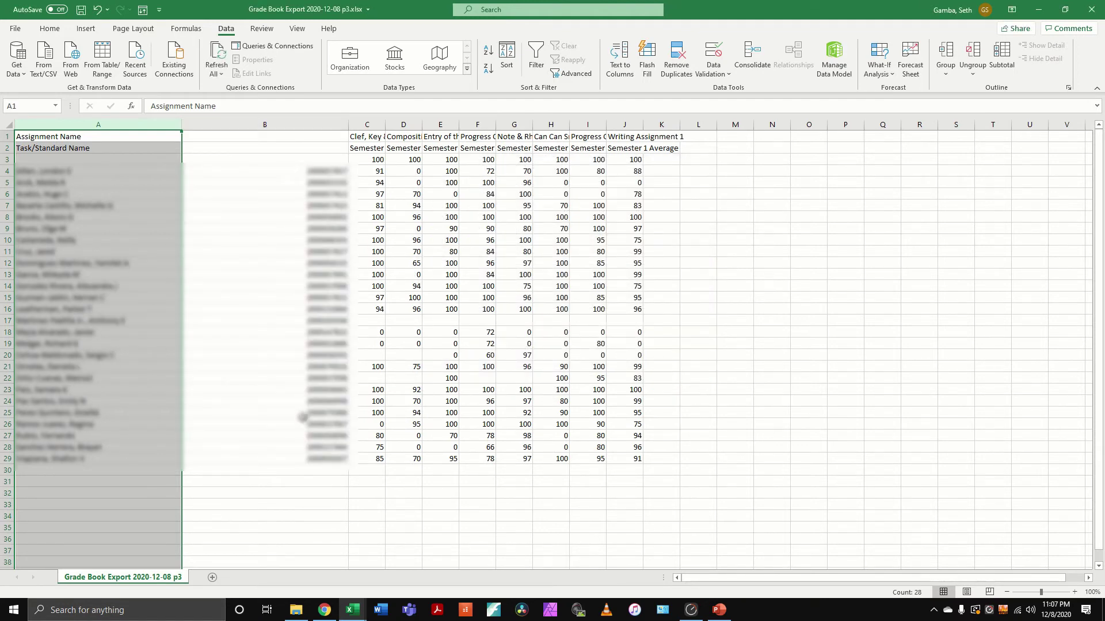
Delete the ID number column B and autofit column A to the student names
left_click(261, 123)
right_click(261, 126)
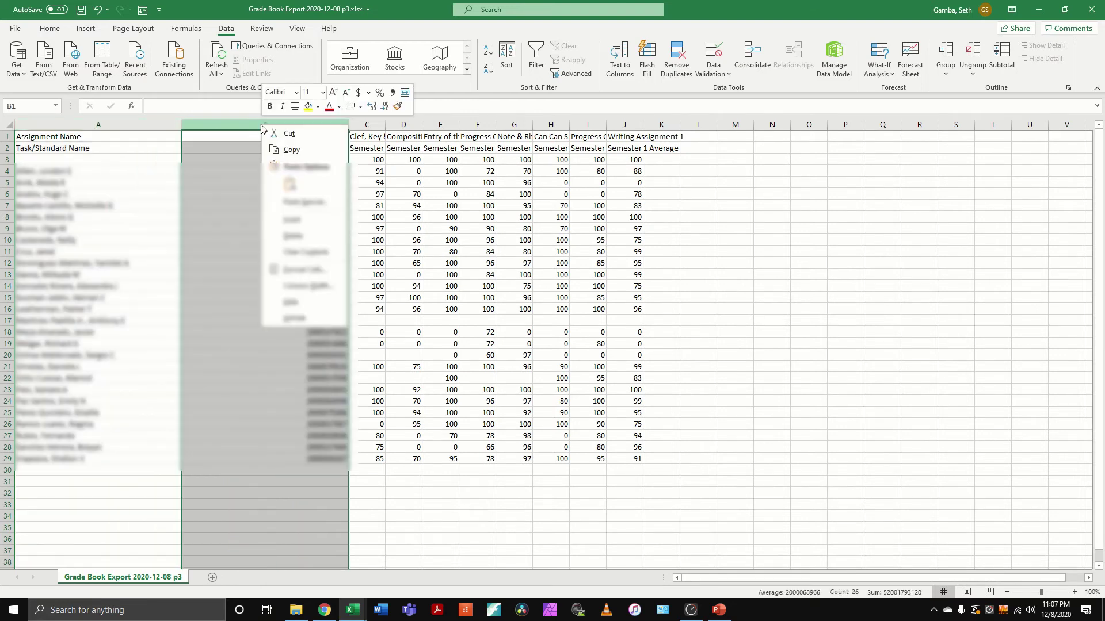
left_click(292, 235)
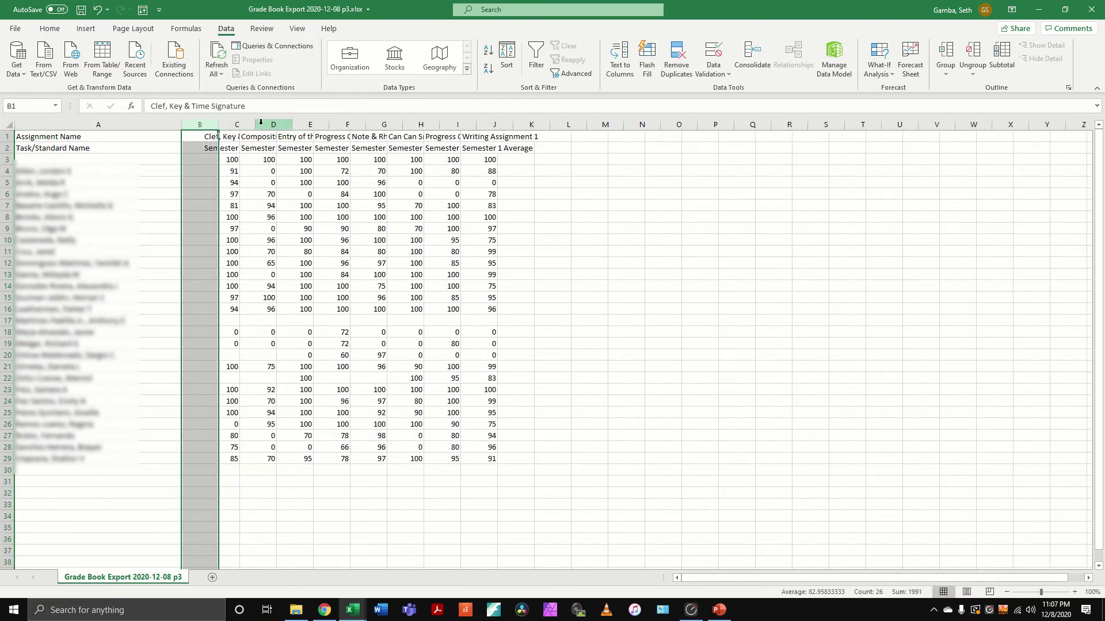
double_click(182, 124)
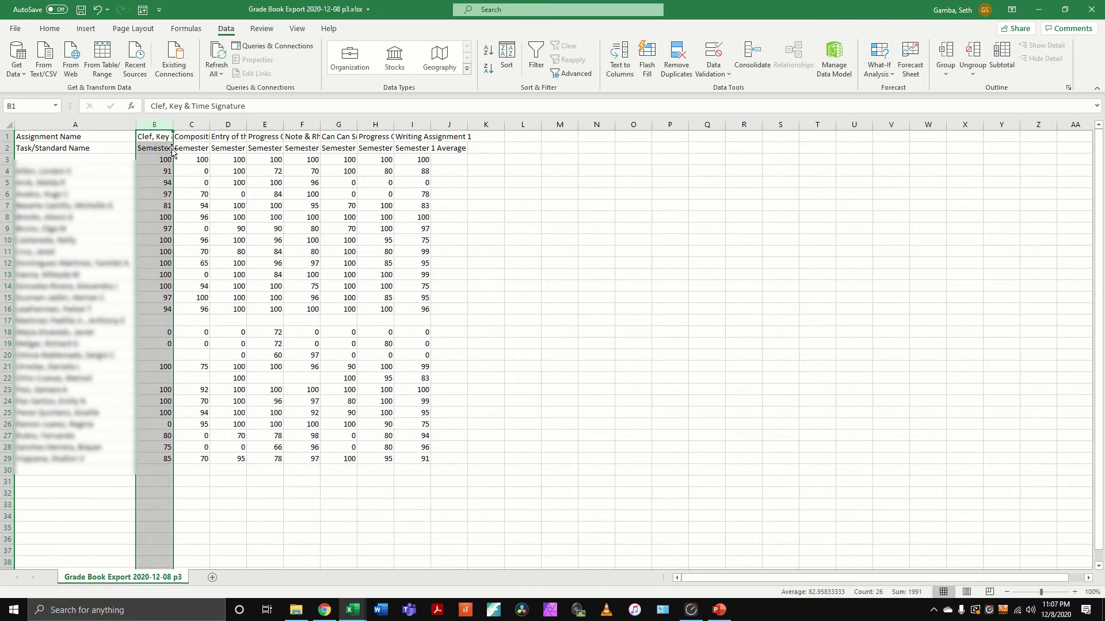
left_click(191, 160)
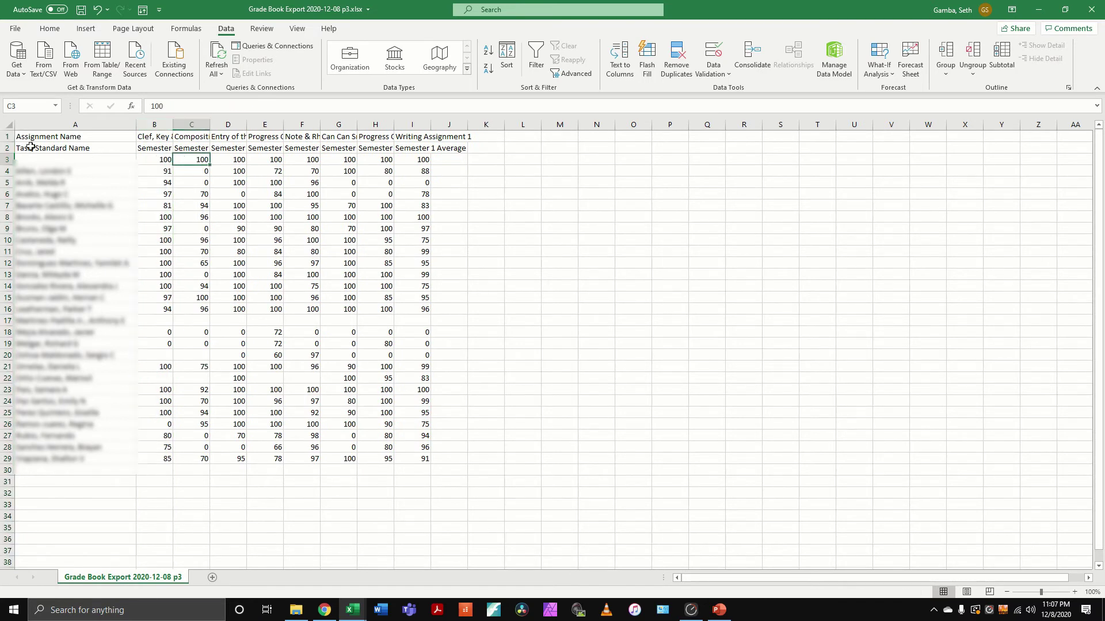
Delete rows 2–3, the Task/Standard Name and Semester header rows
left_click(7, 147)
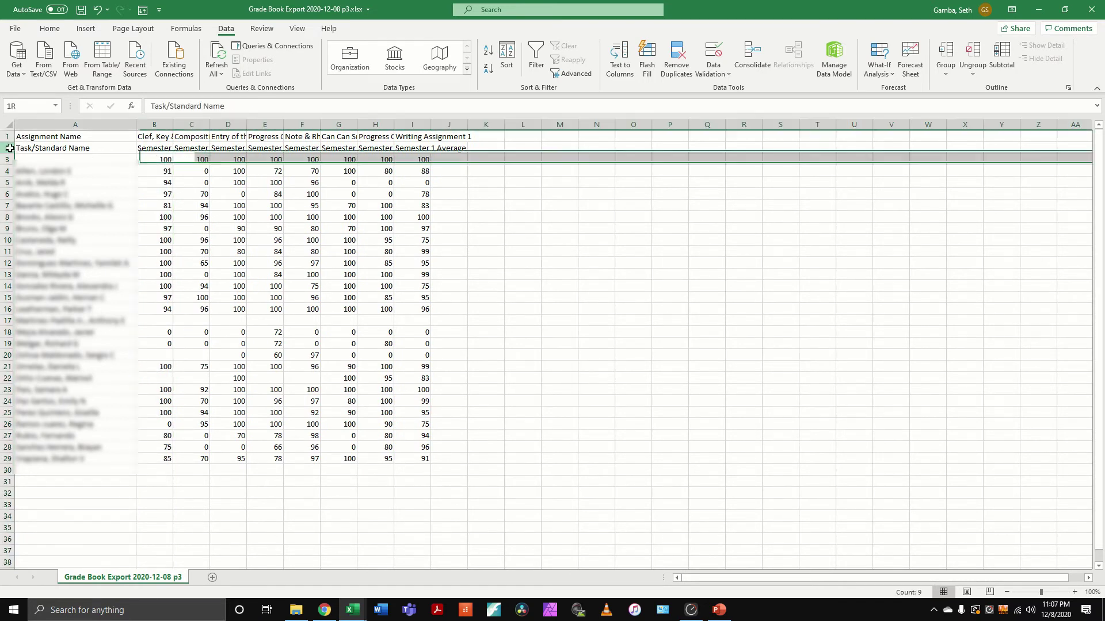
left_click_drag(9, 148, 9, 159)
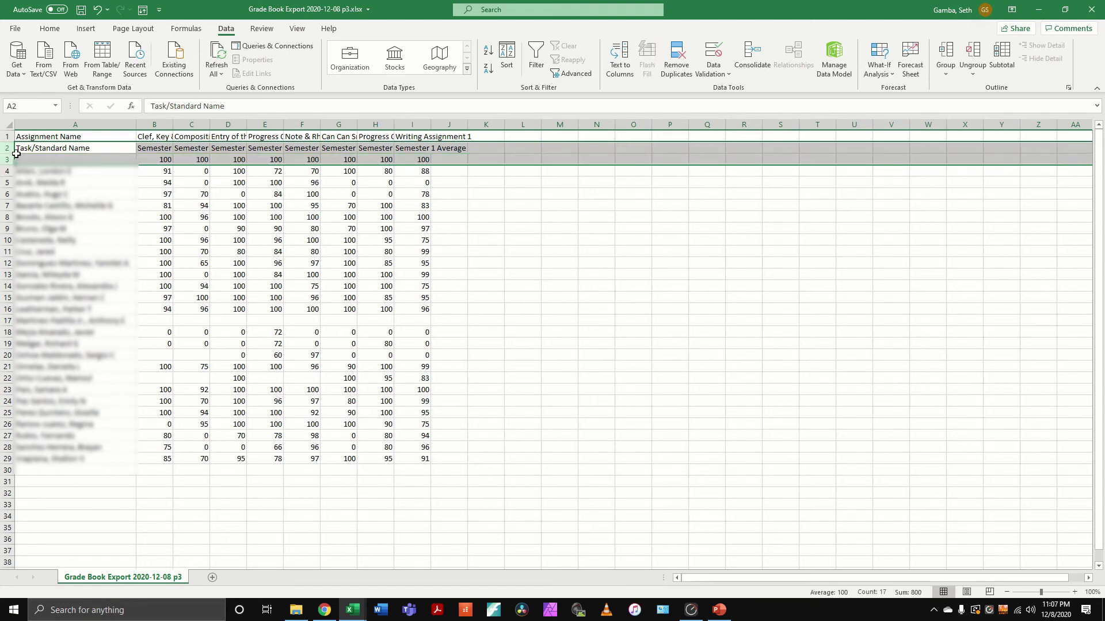
right_click(5, 149)
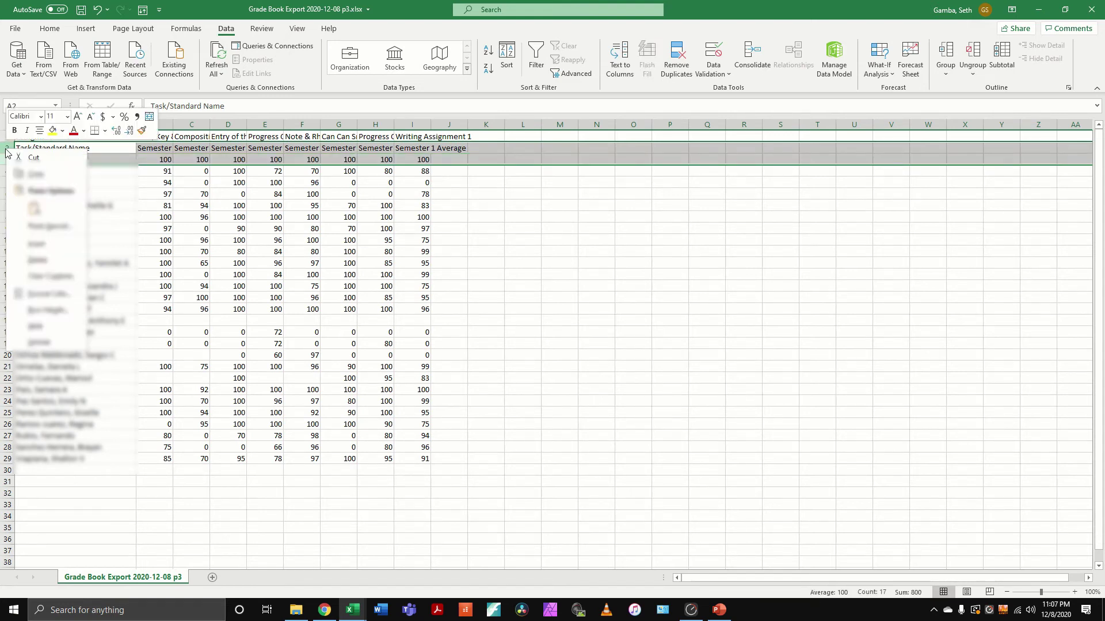
left_click(41, 260)
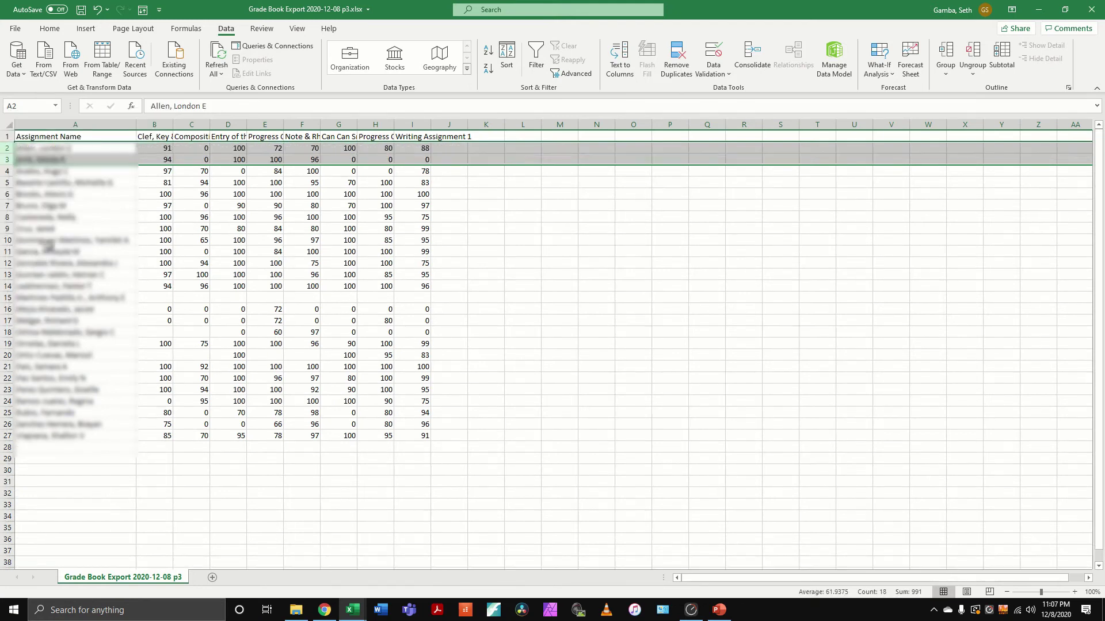
left_click(90, 191)
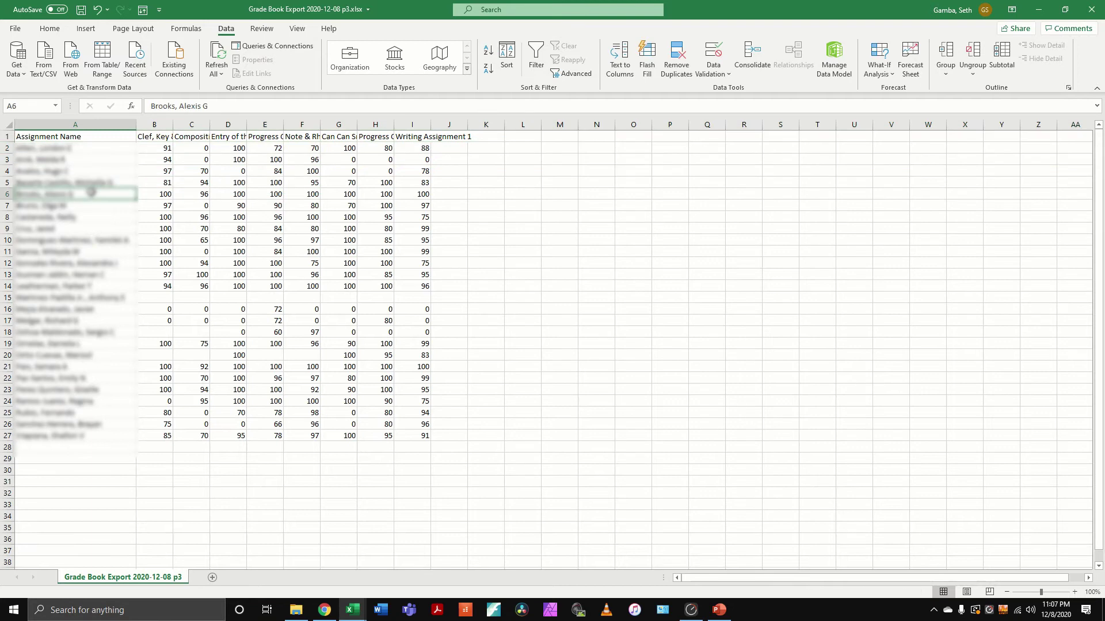
Select the range A1:I27, from the Assignment Name header to the last student's scores
left_click(60, 137)
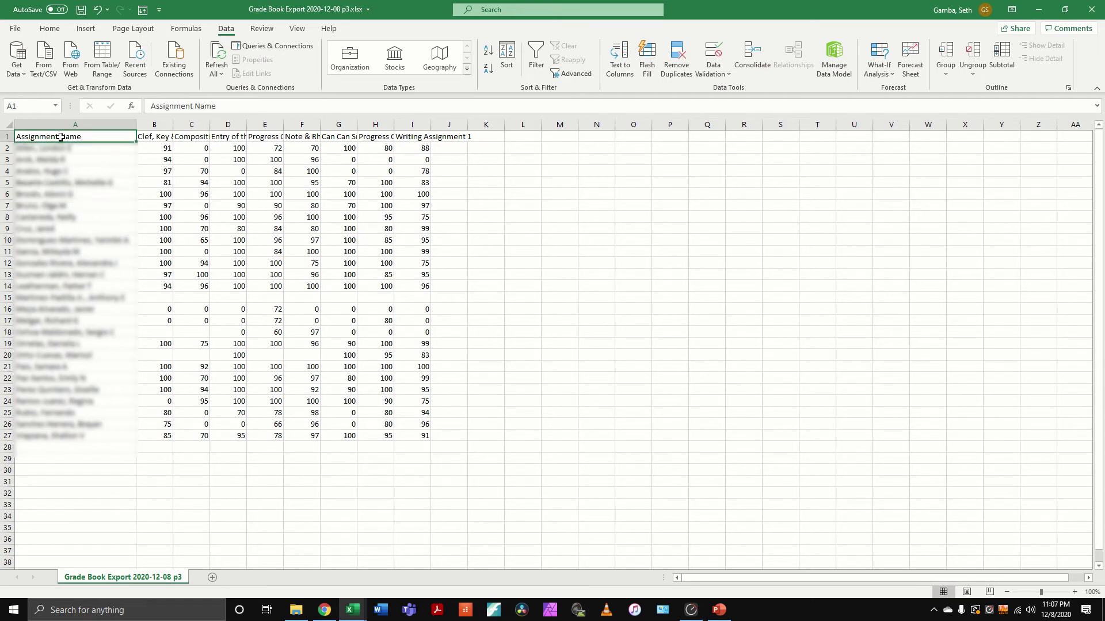
key("ctrl+a")
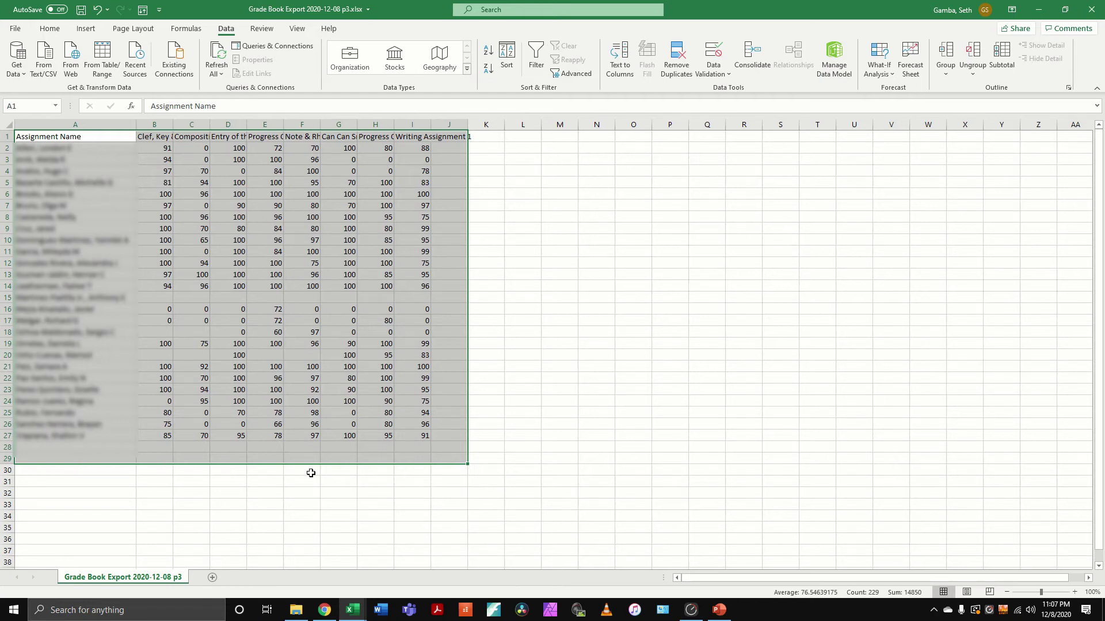
left_click(419, 438, "shift")
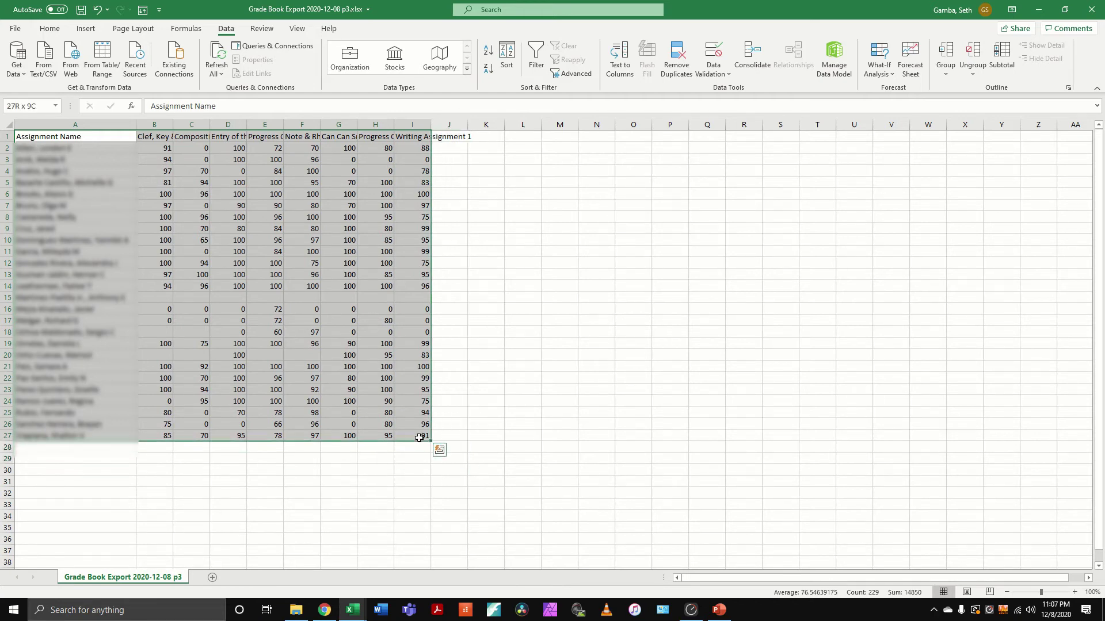
left_click(282, 458)
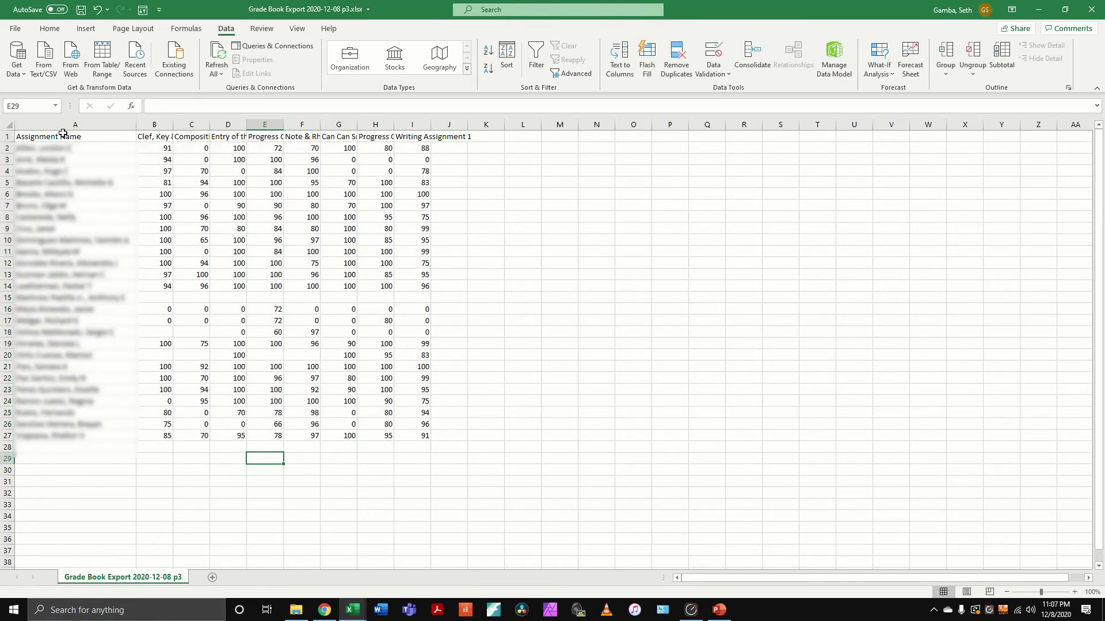
left_click(67, 138)
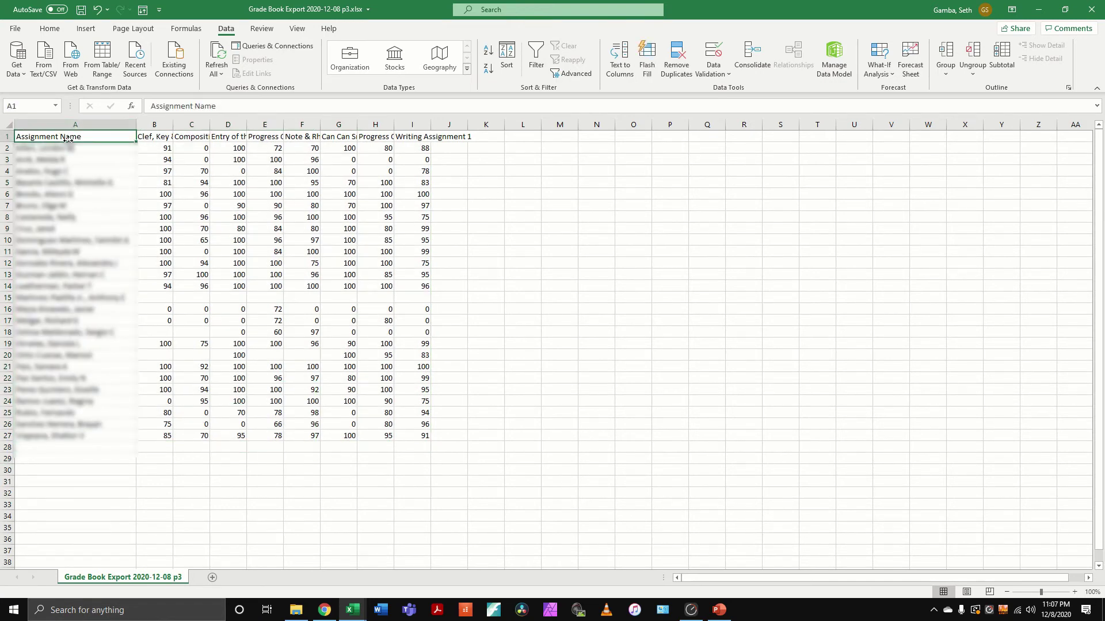
left_click(422, 438, "shift")
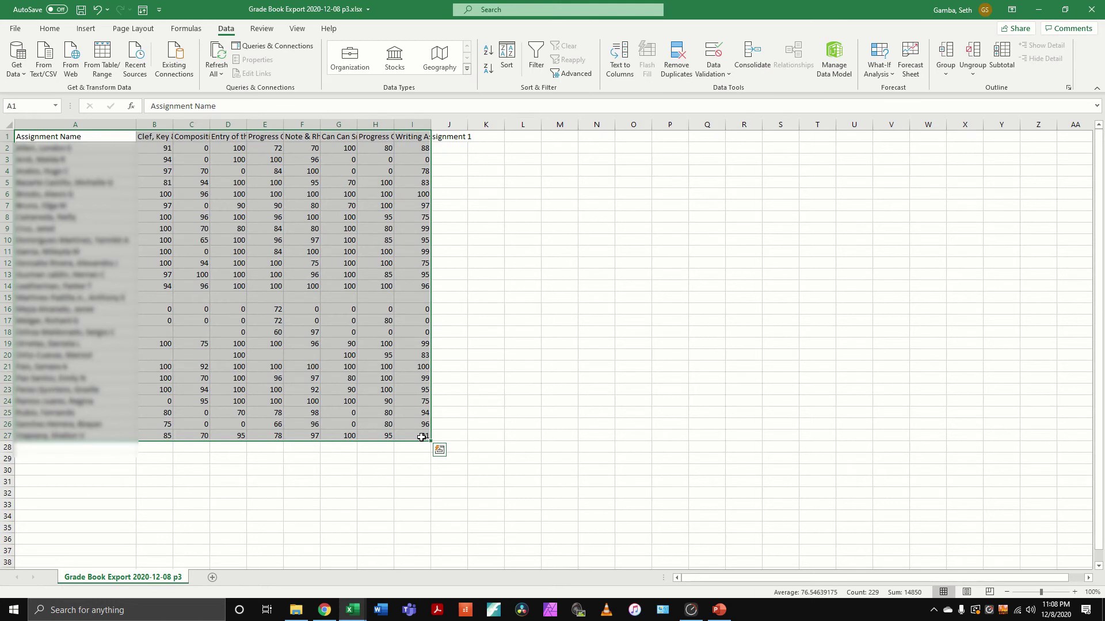
left_click(230, 320)
left_click_drag(103, 139, 406, 439)
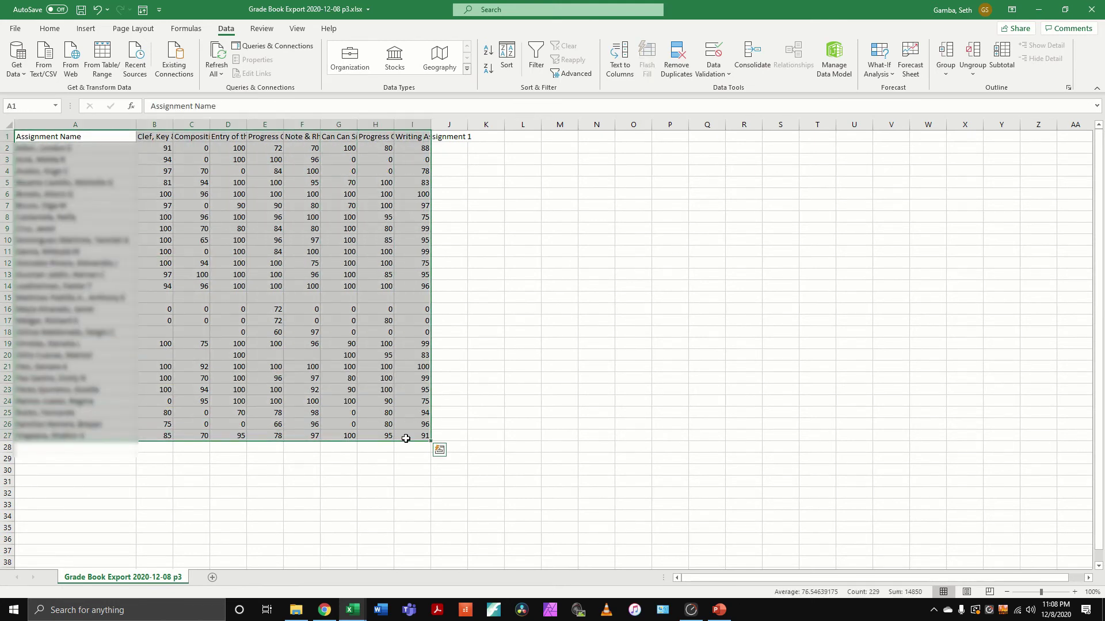
left_click(377, 457)
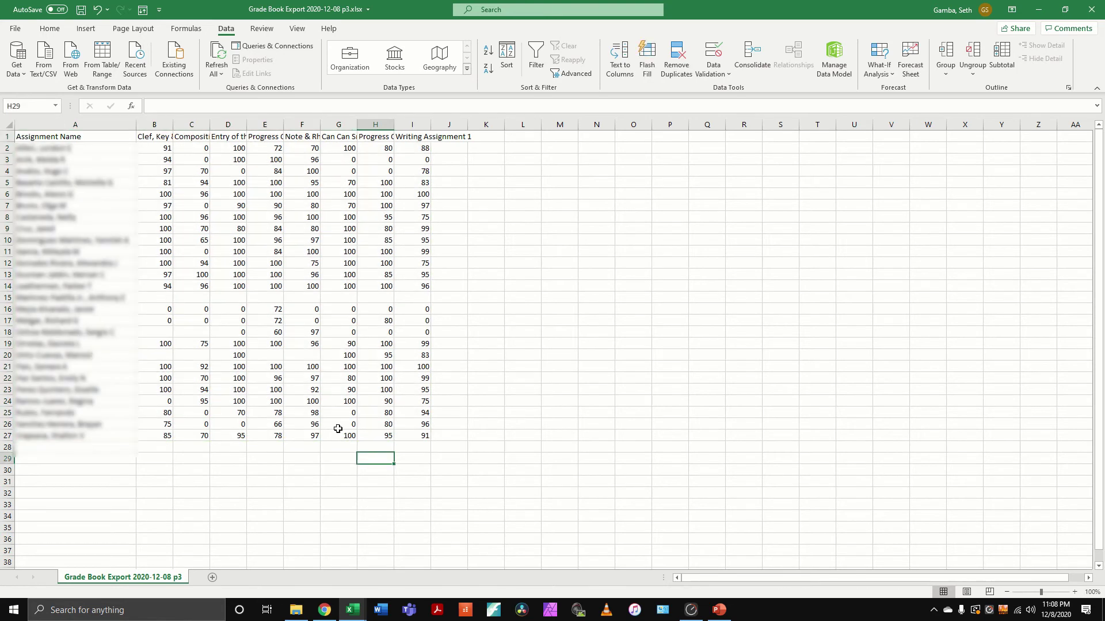
left_click(93, 138)
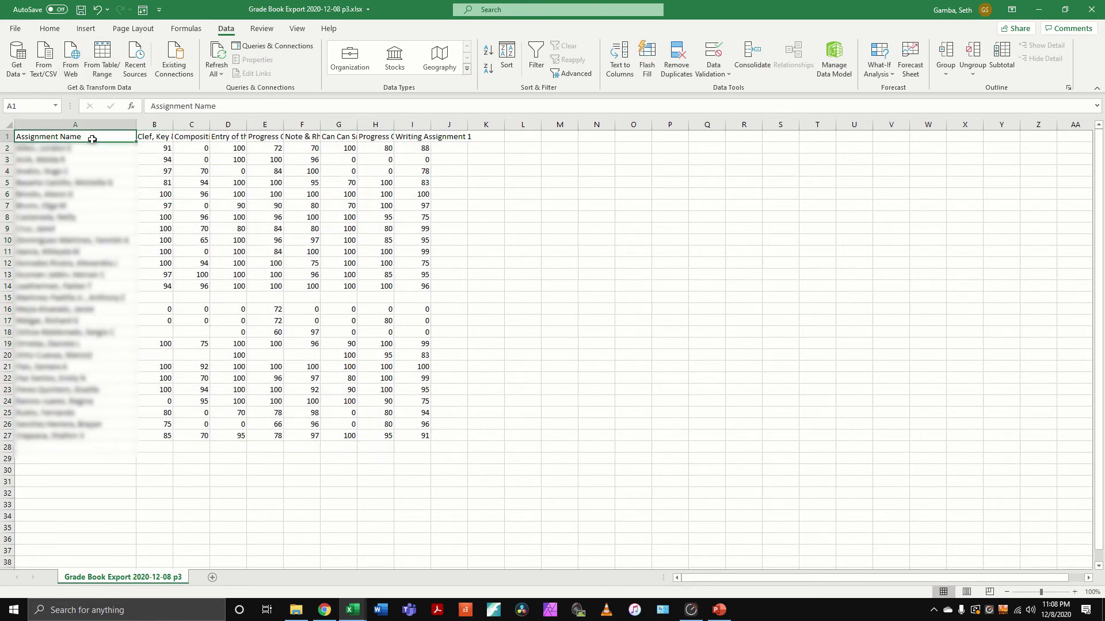
key("ctrl+shift+End")
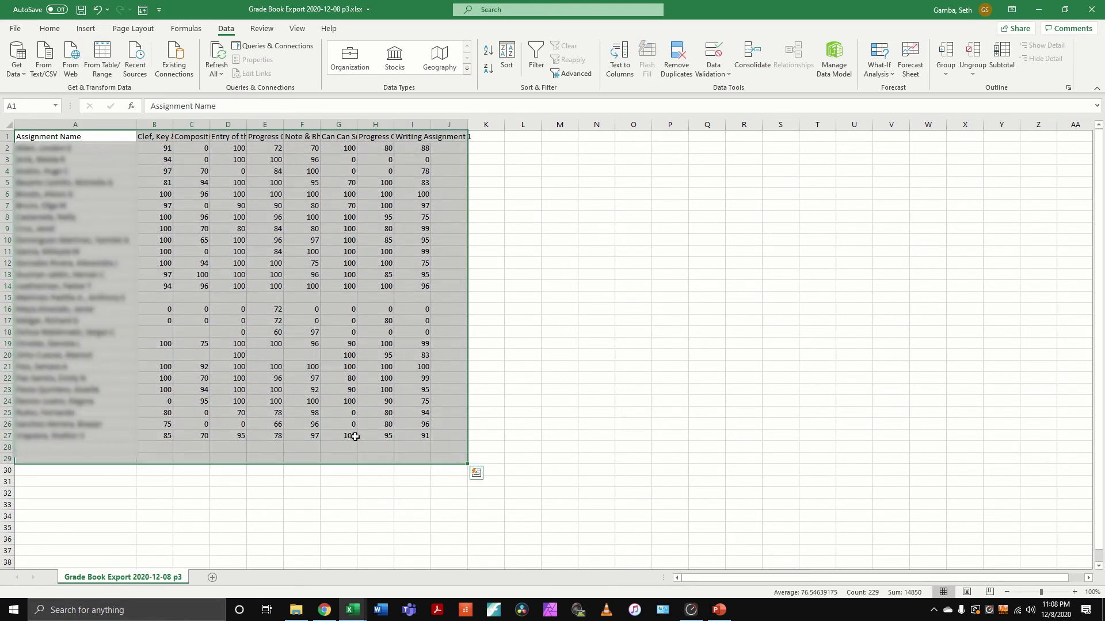
key("ctrl+a")
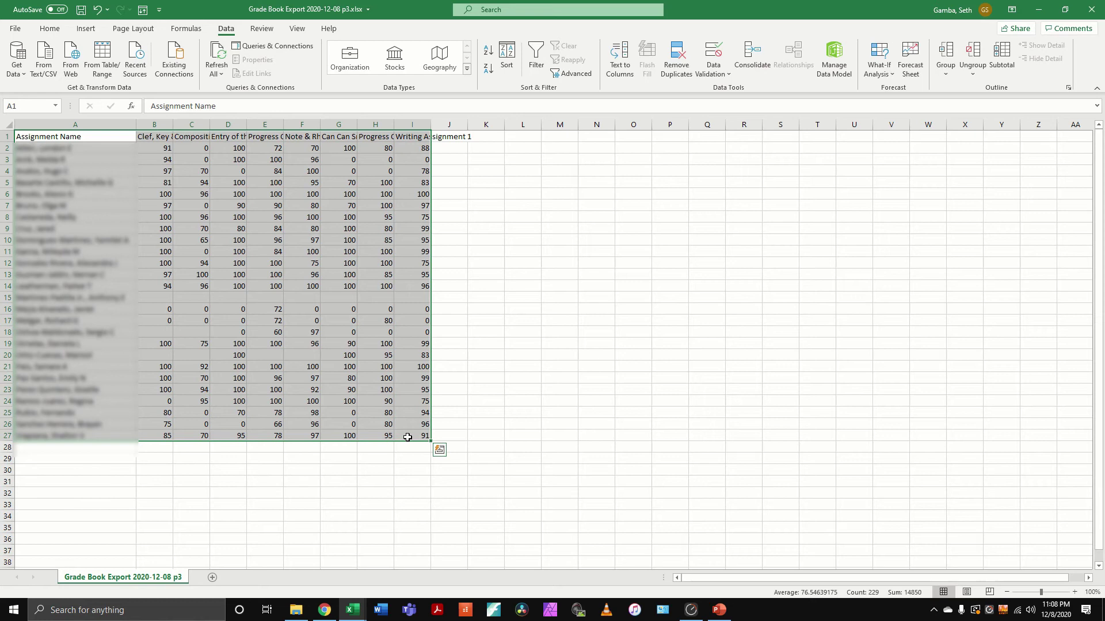
Add an Equal To 0 highlight rule with Light Red Fill and Dark Red Text
left_click(51, 29)
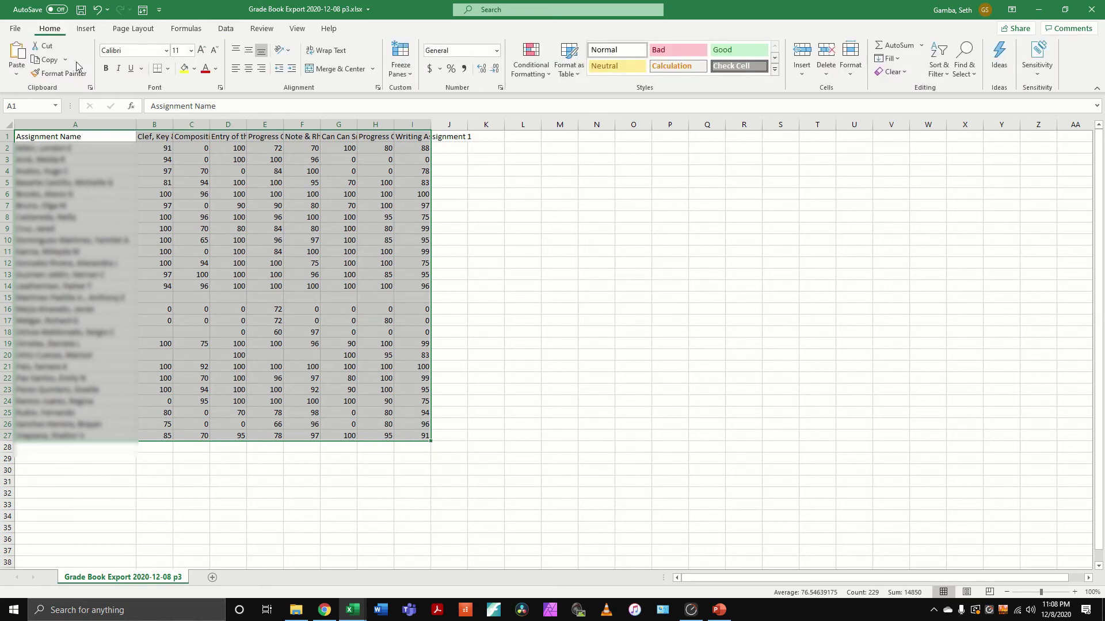
left_click(531, 76)
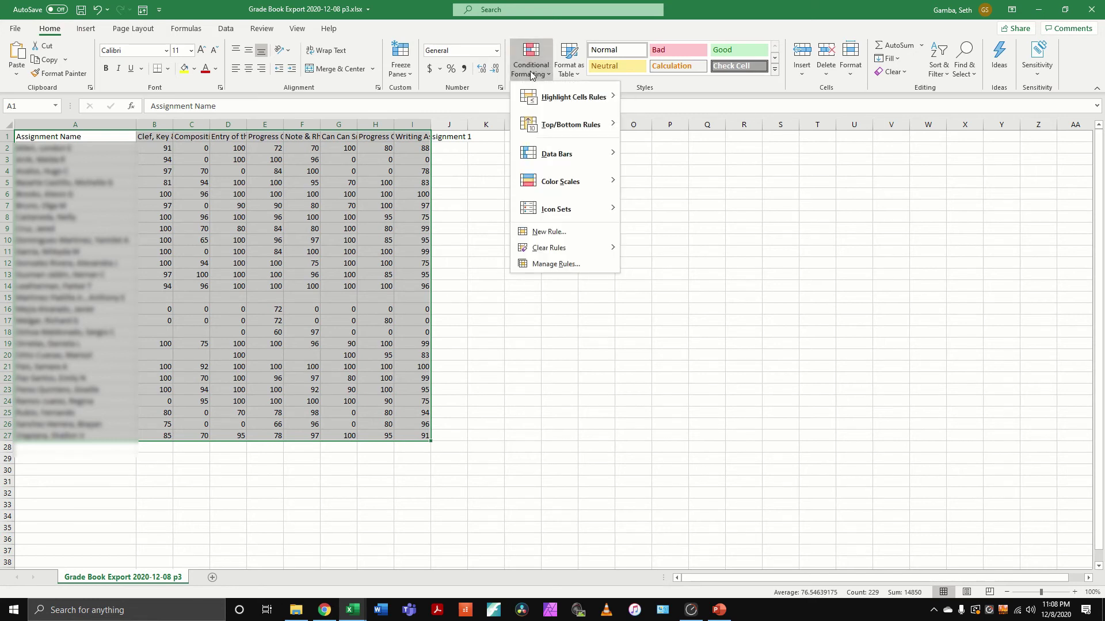
mouse_move(562, 101)
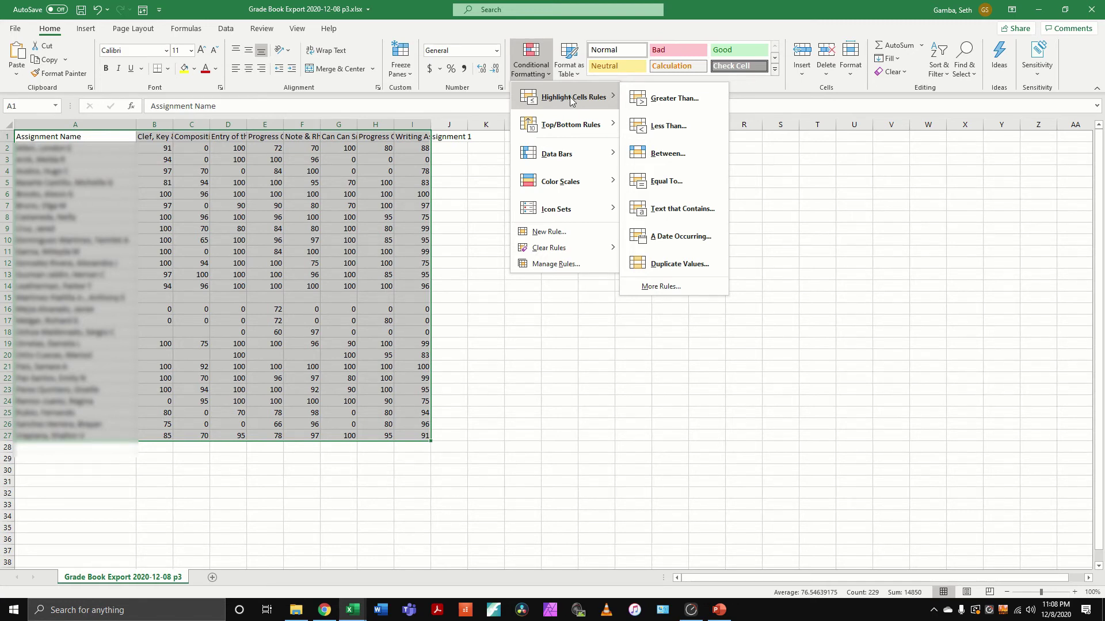
left_click(666, 180)
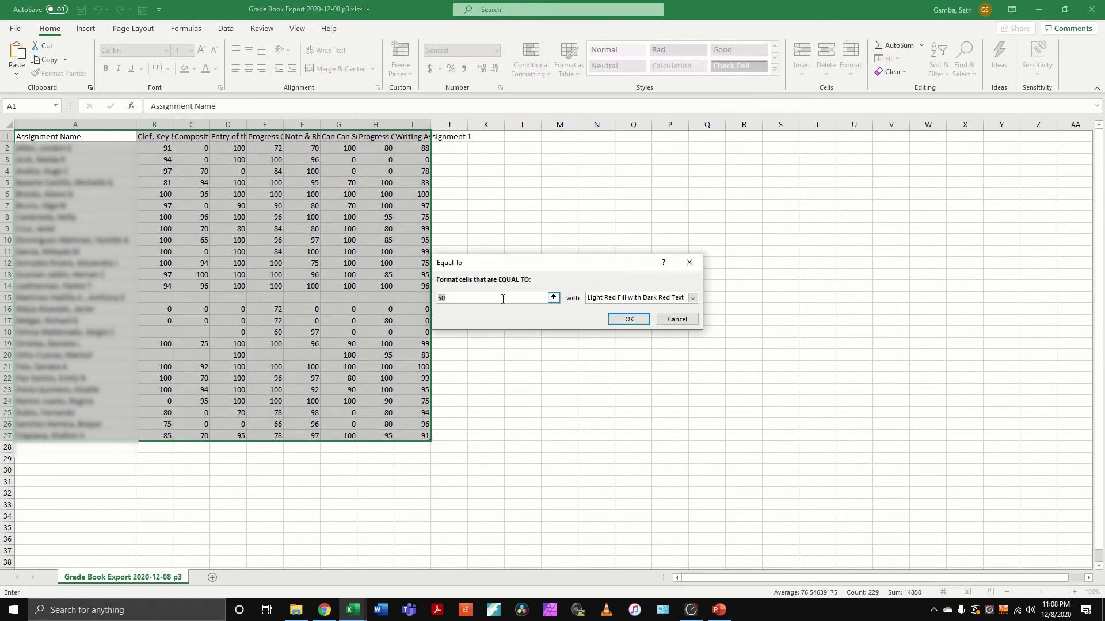
type("0")
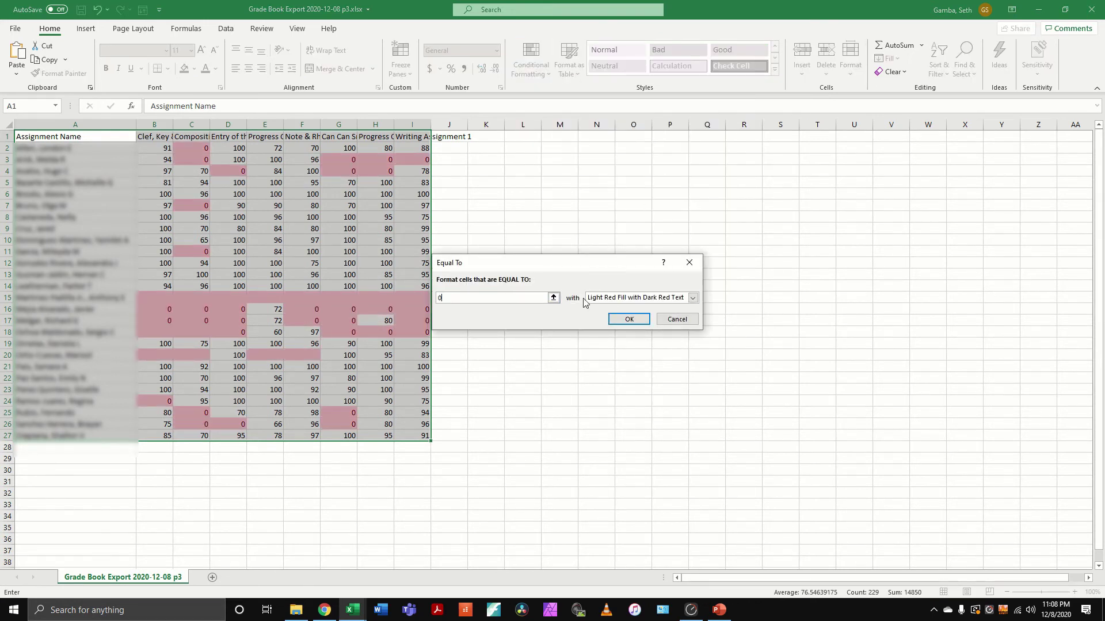
left_click(637, 318)
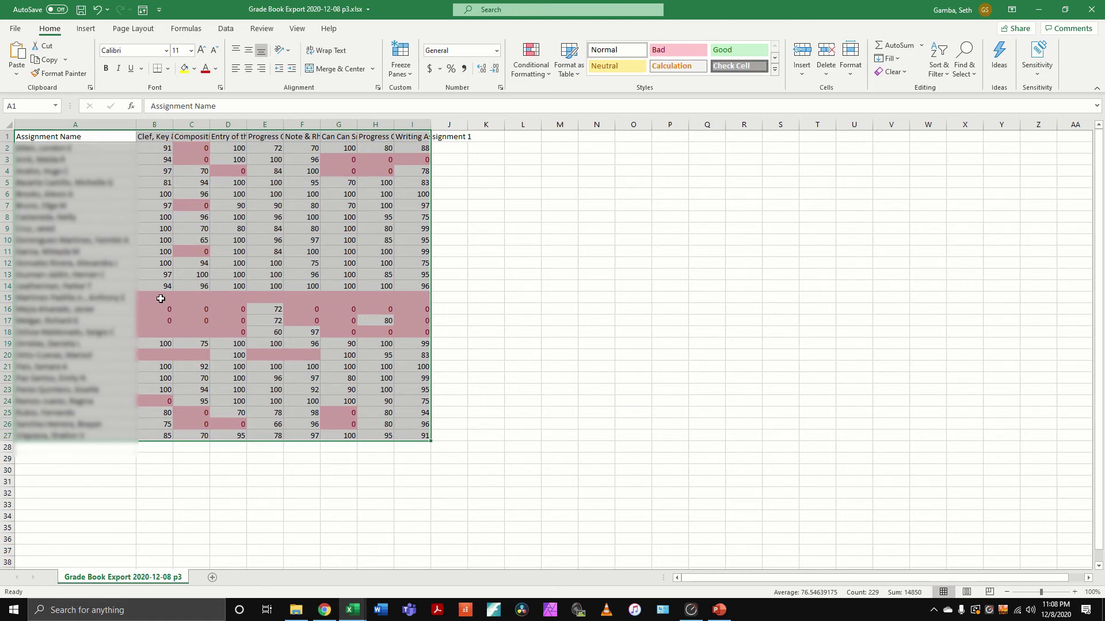
left_click(311, 297)
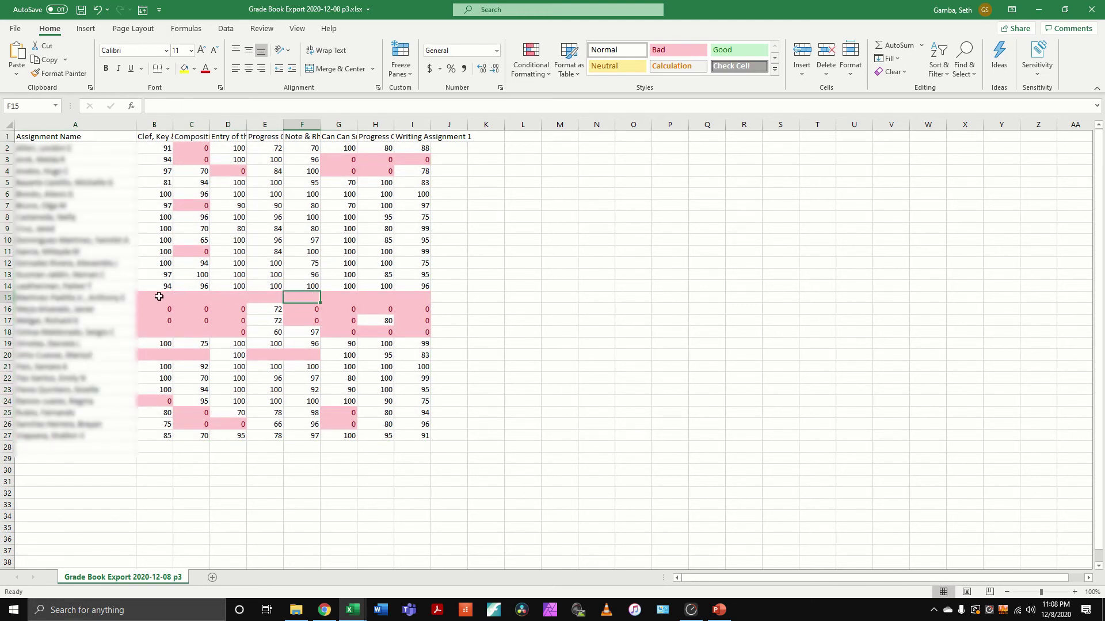
left_click_drag(159, 296, 403, 296)
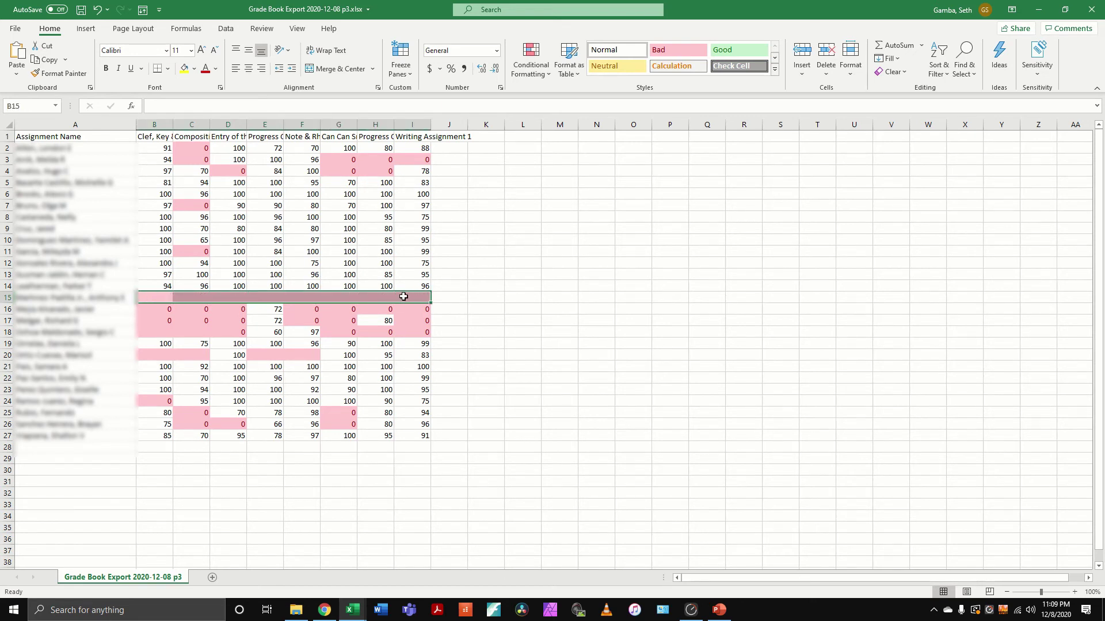
left_click(379, 286)
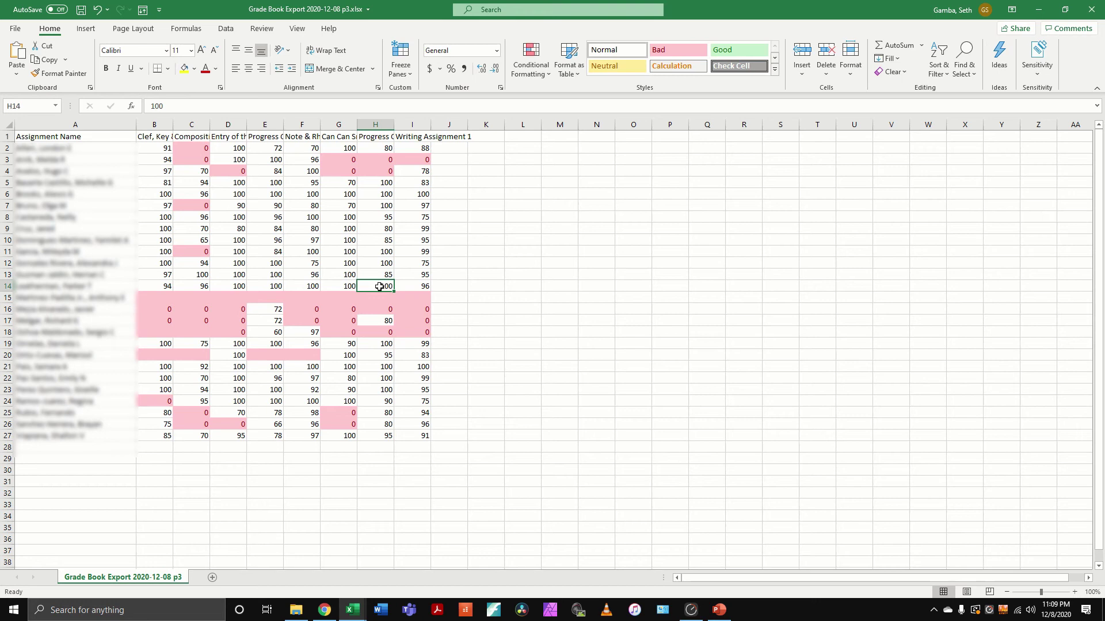
left_click_drag(149, 334, 199, 334)
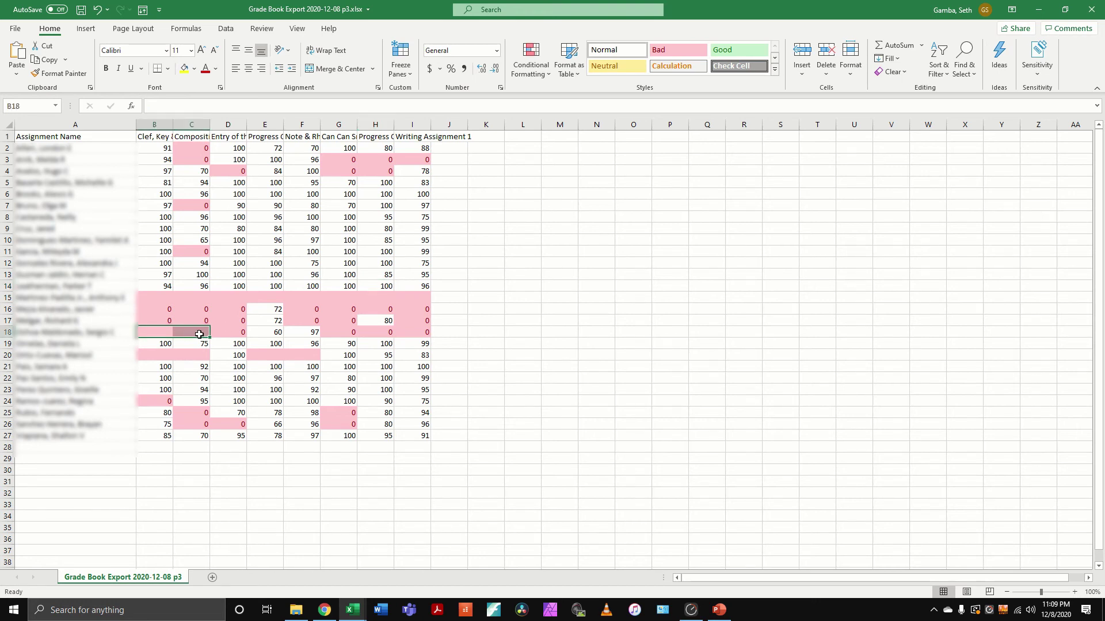
left_click(220, 315)
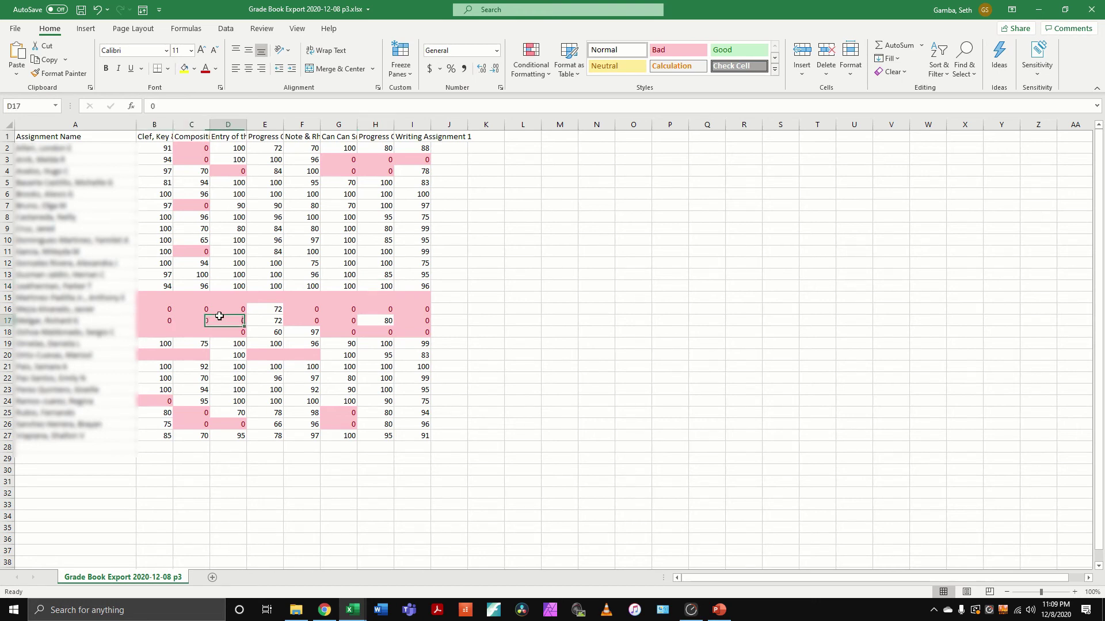
left_click(260, 355)
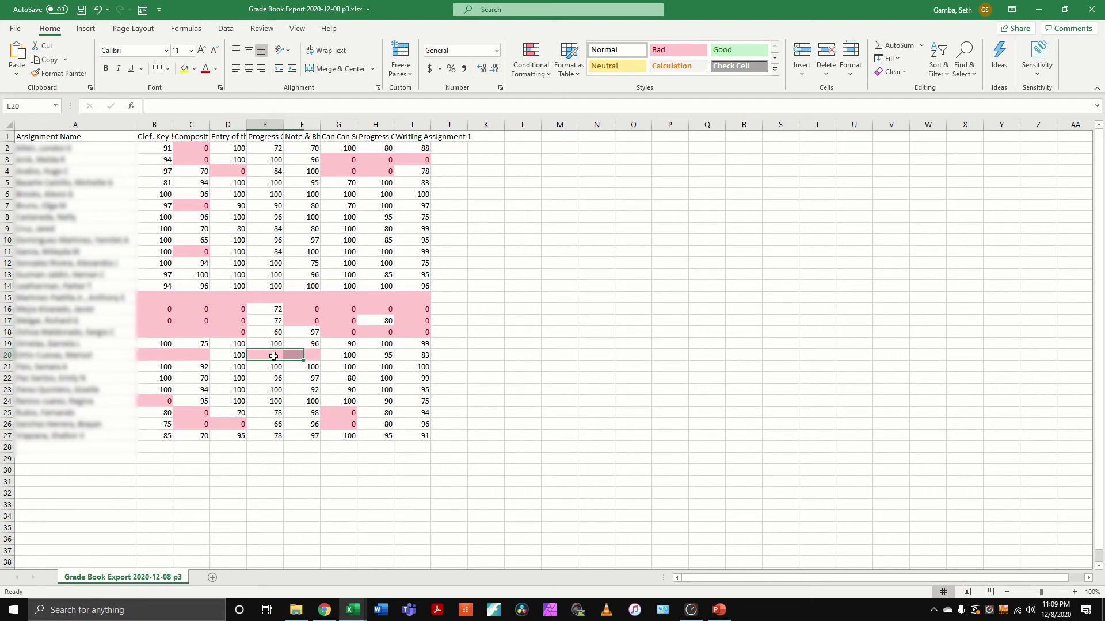
left_click(290, 355)
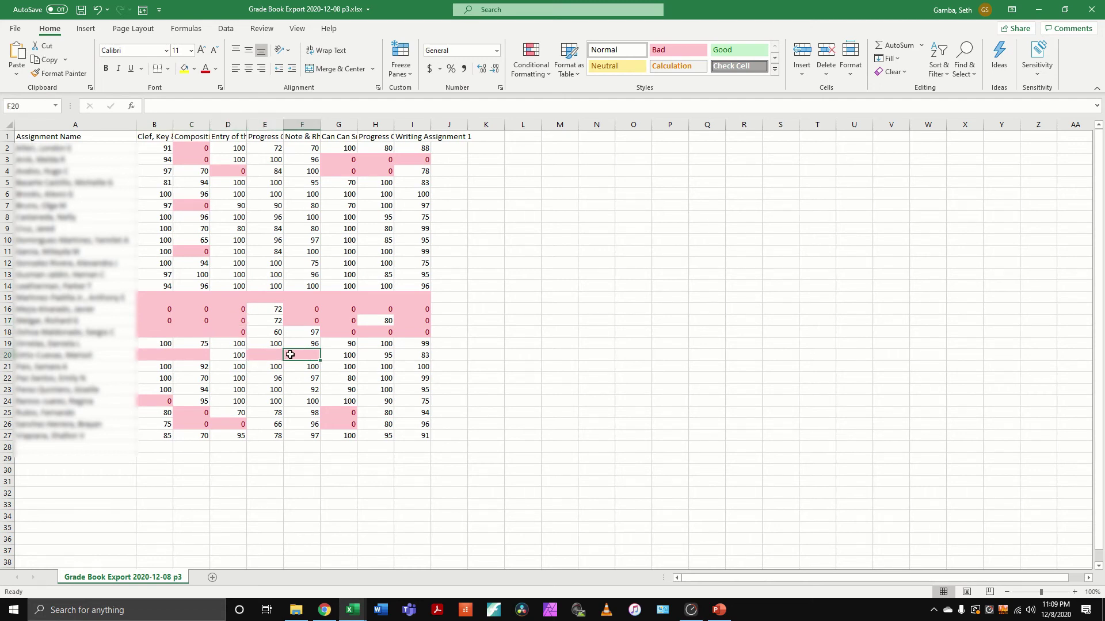
left_click(311, 298)
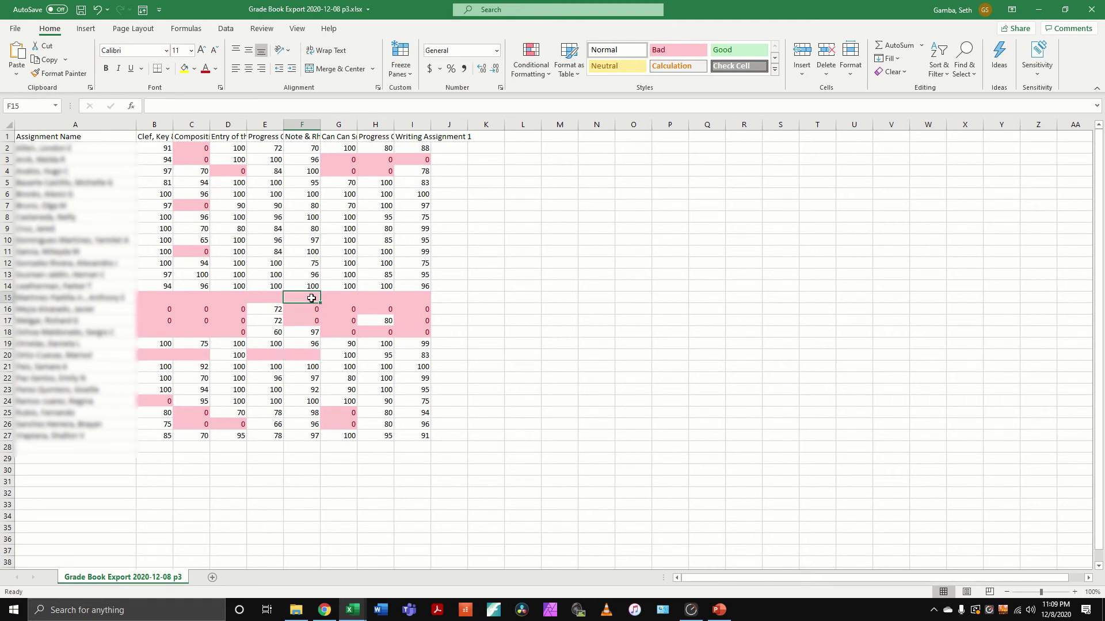
Enter the code I in cells G15, G16, G17 and G18, then return to A1
left_click(336, 297)
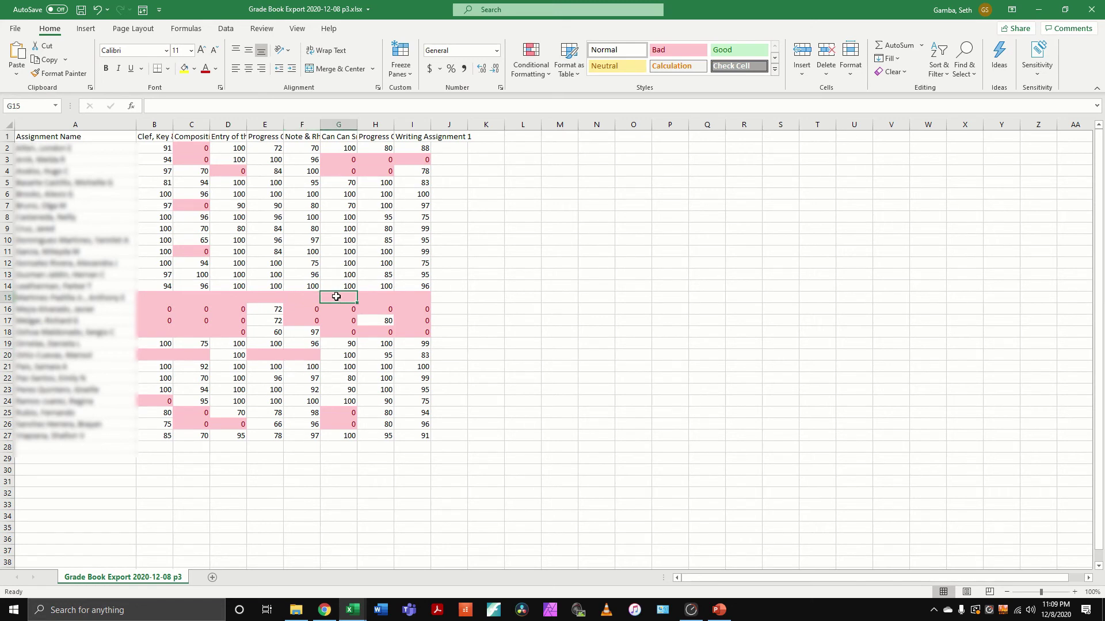
type("I")
key("Return")
type("I")
key("Return")
type("I")
key("Return")
type("I")
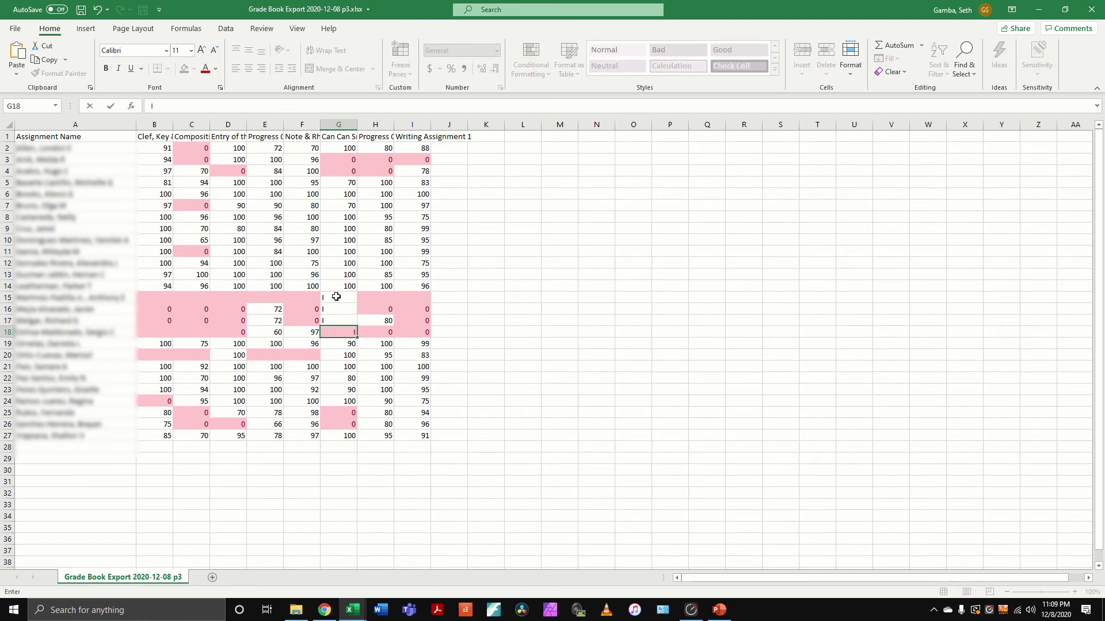
key("Return")
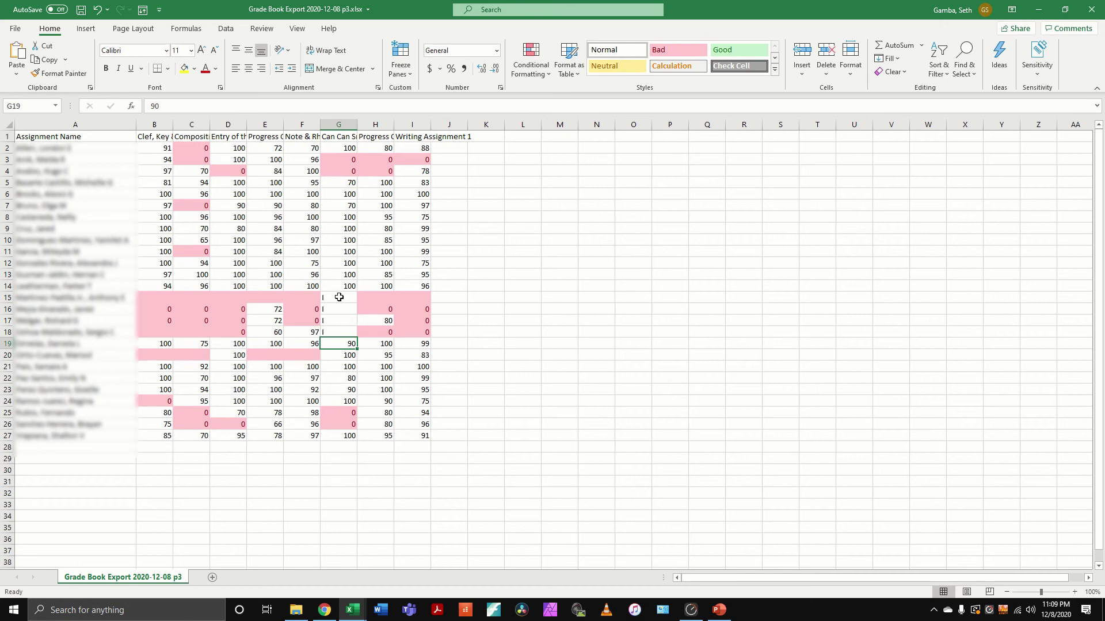
left_click(109, 136)
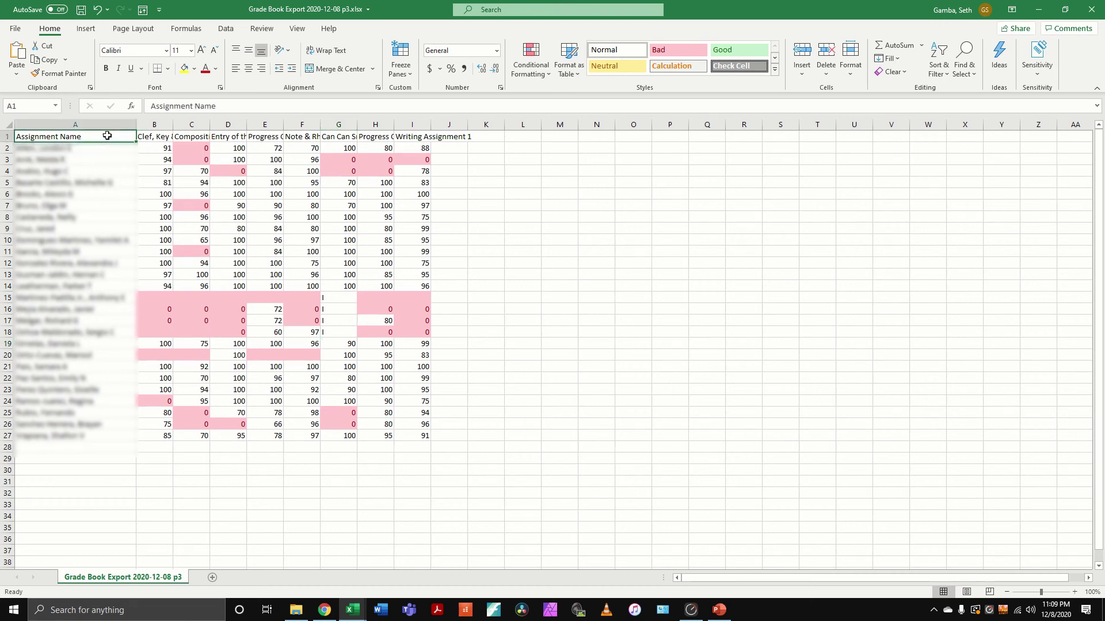
On A1:I27, add an Equal To I rule with Yellow Fill and Dark Yellow Text
left_click(425, 432, "shift")
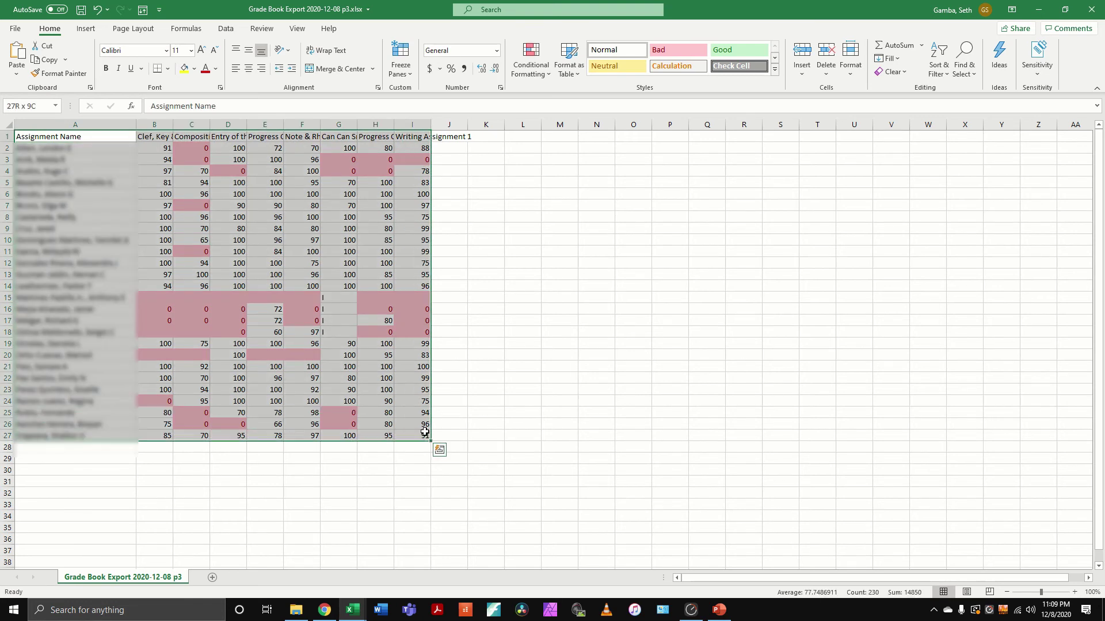
left_click(533, 59)
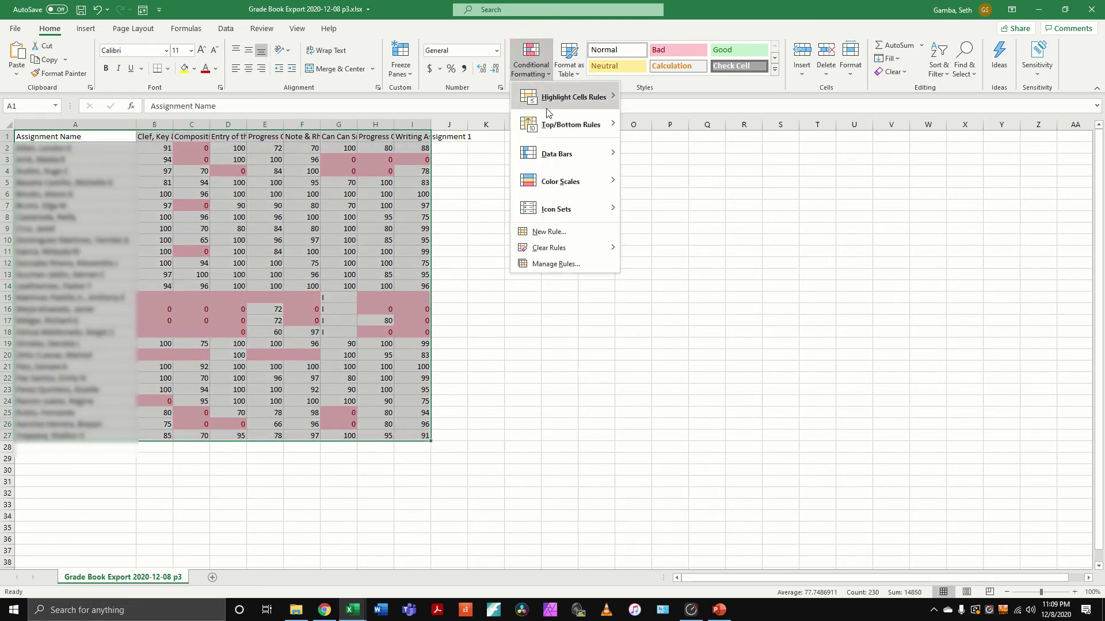
mouse_move(549, 112)
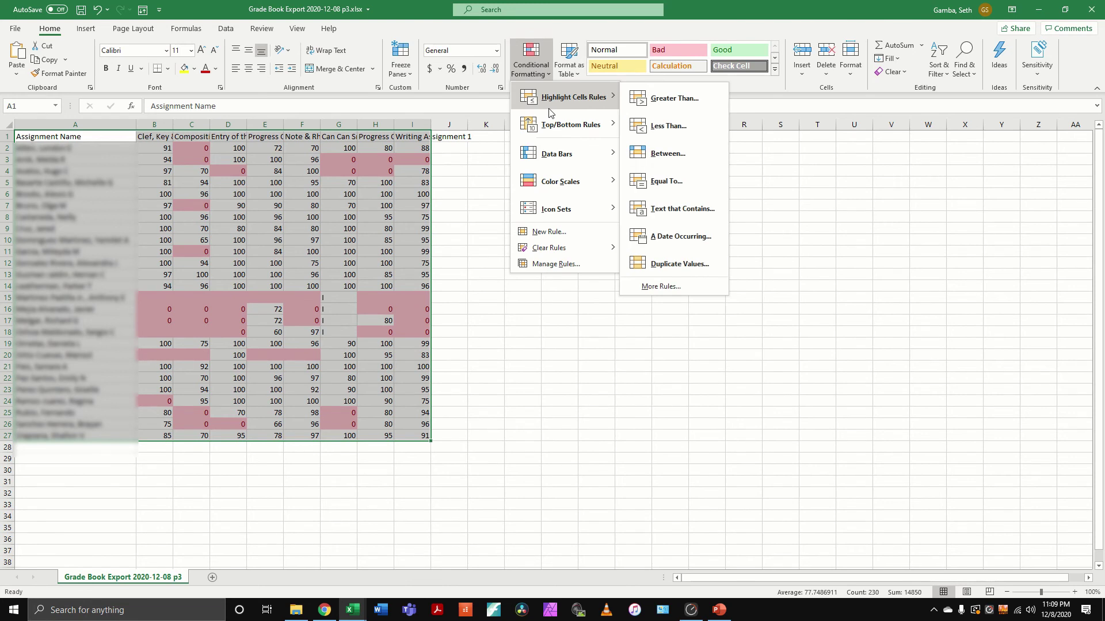
left_click(657, 183)
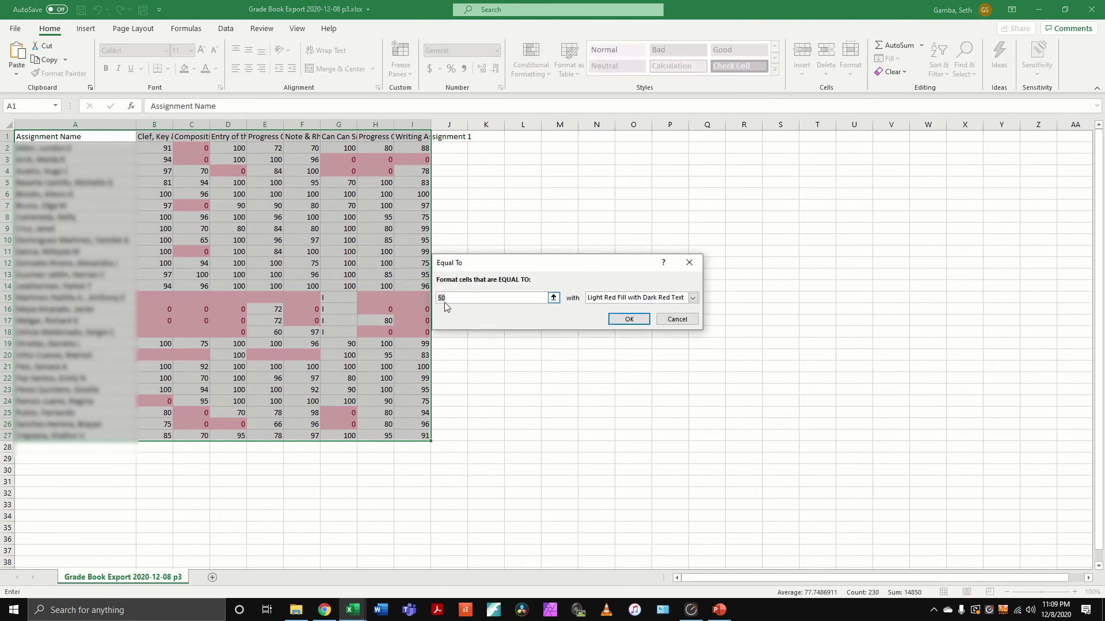
key("BackSpace")
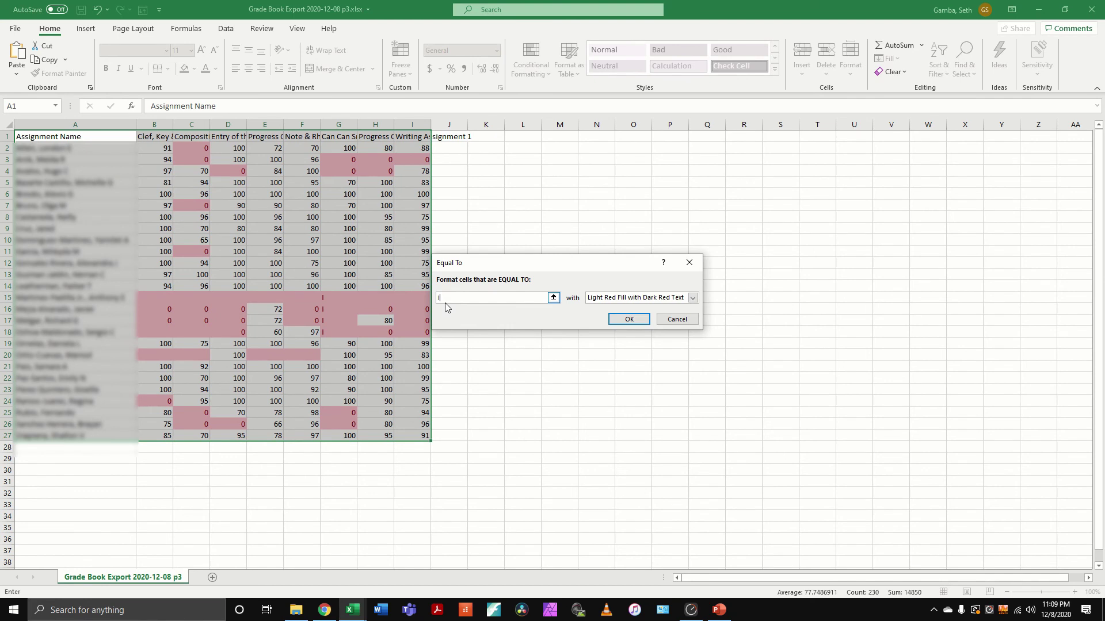
left_click(692, 298)
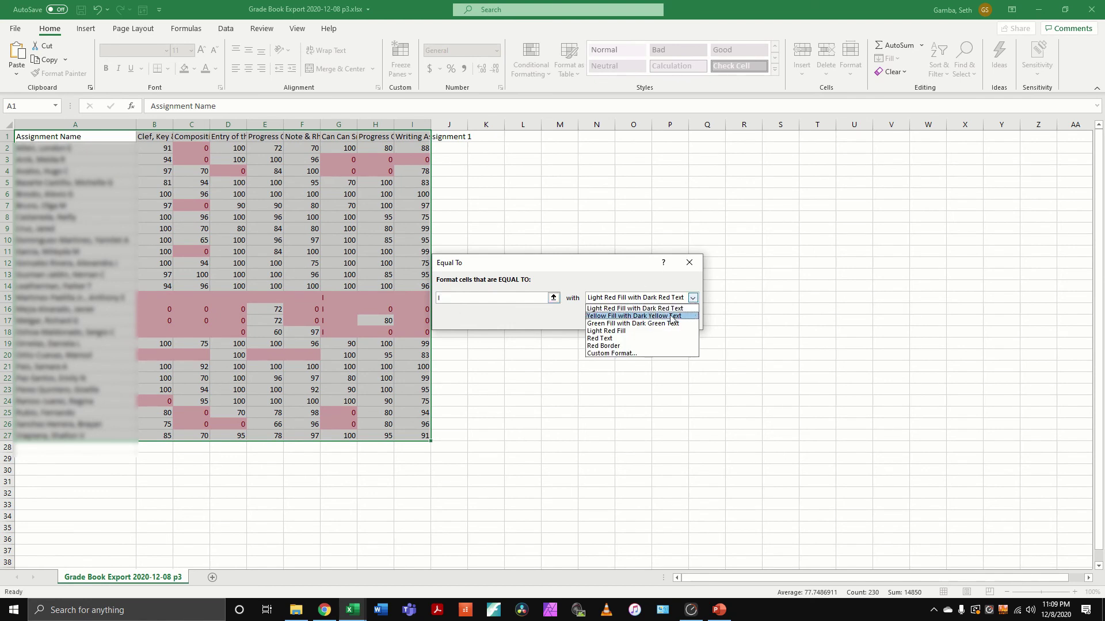
left_click(671, 316)
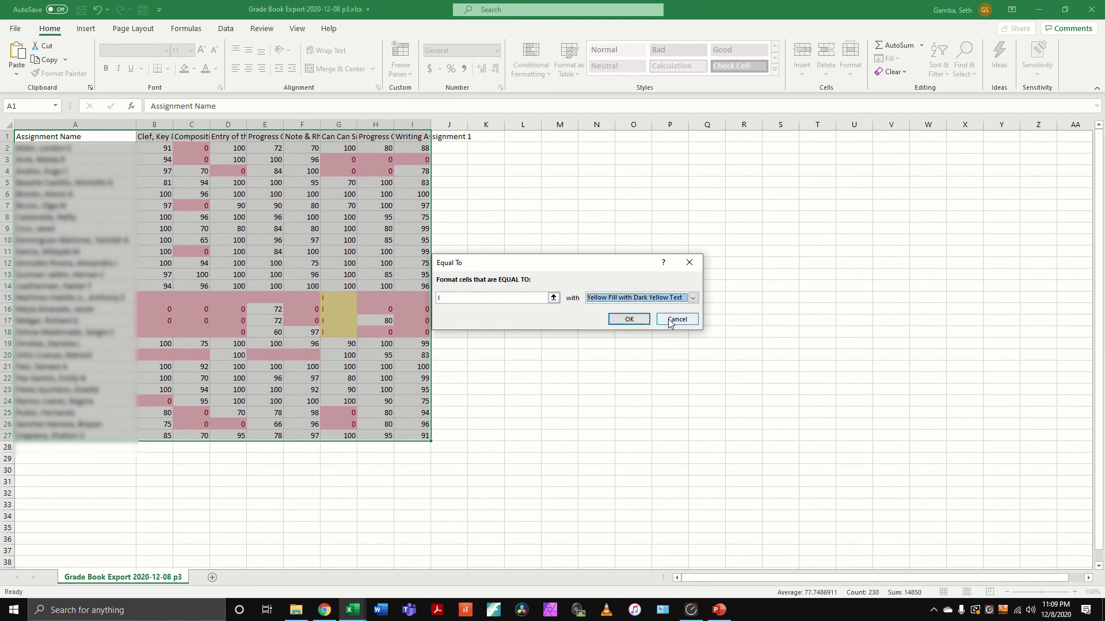
left_click(629, 318)
left_click(388, 265)
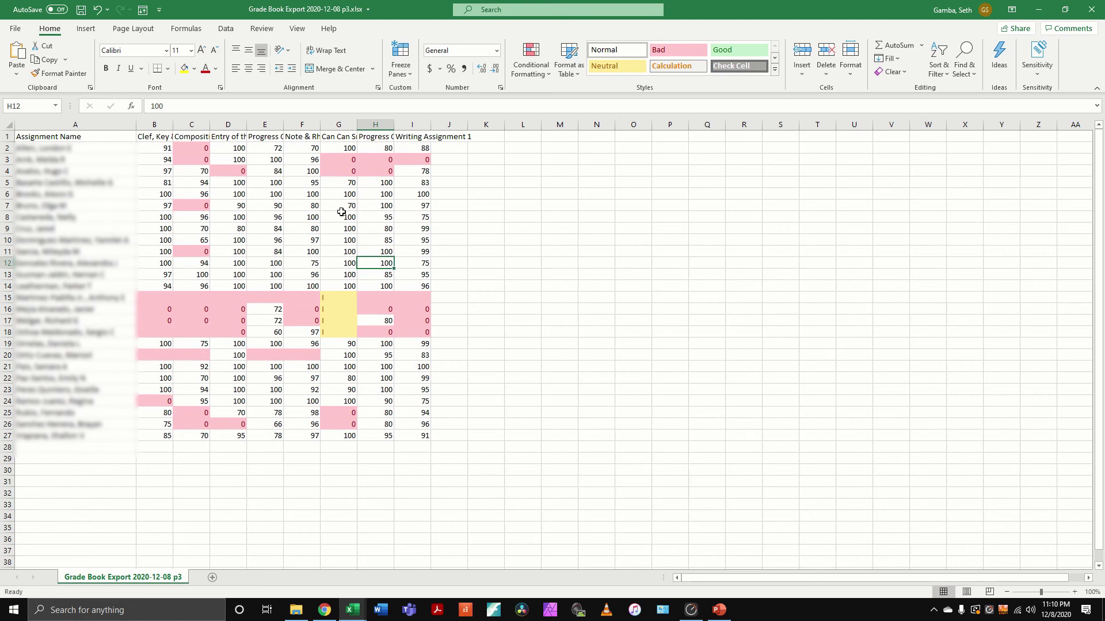
Enter a score of 60 in each cell from D15 down to D18
left_click(238, 299)
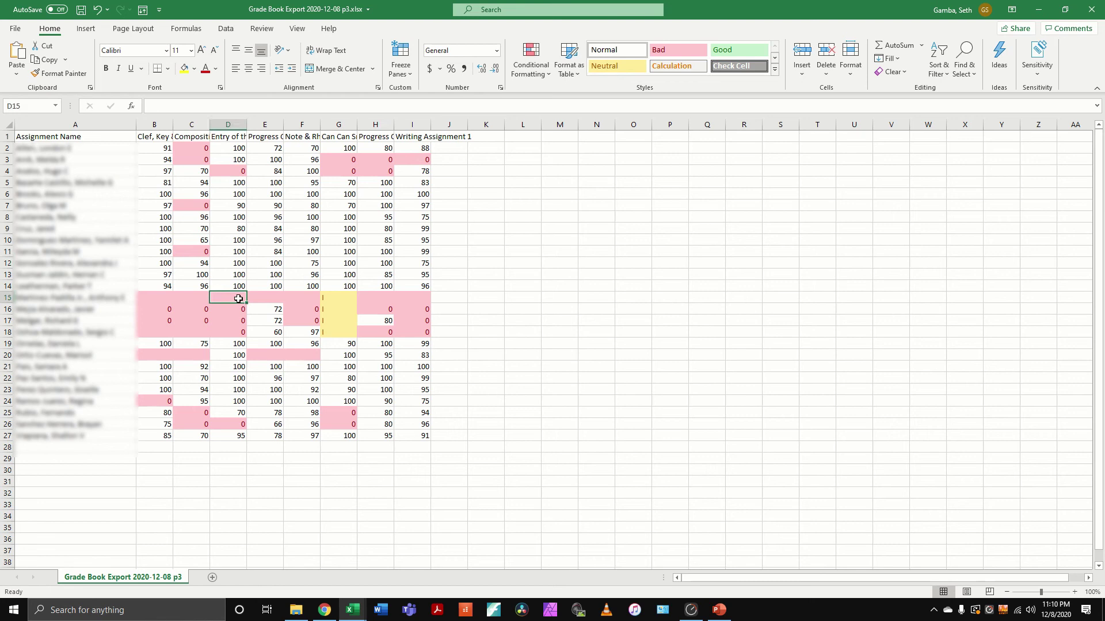
type("60")
key("Return")
type("60")
key("Return")
type("60")
key("Return")
type("60")
key("Return")
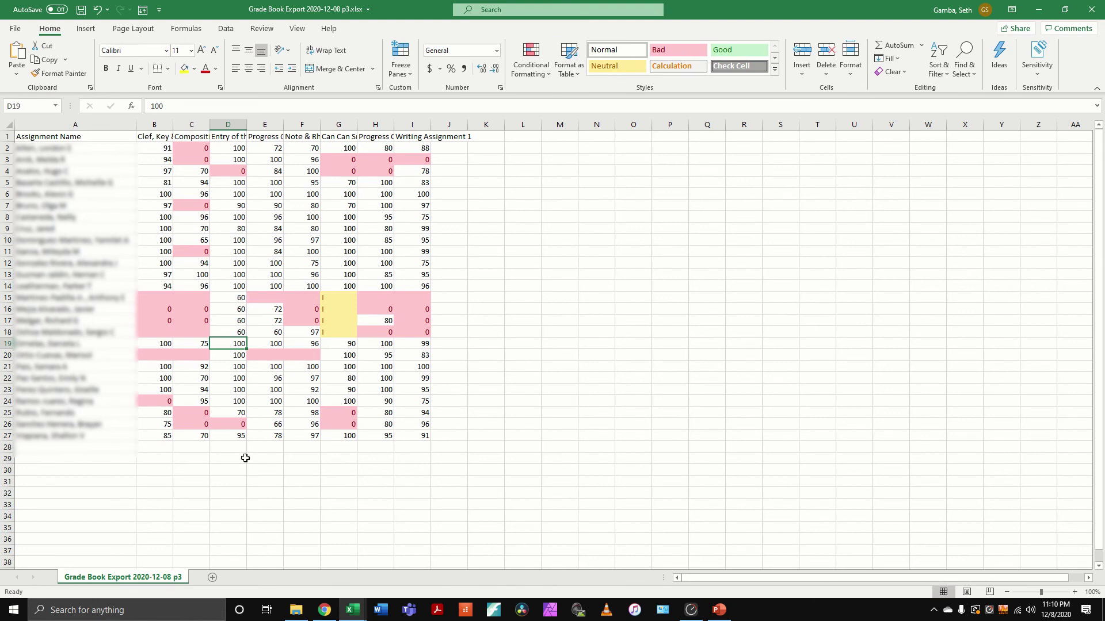
Add a Less Than 70 rule with green fill and dark green text to the selected cell
left_click(532, 55)
mouse_move(569, 98)
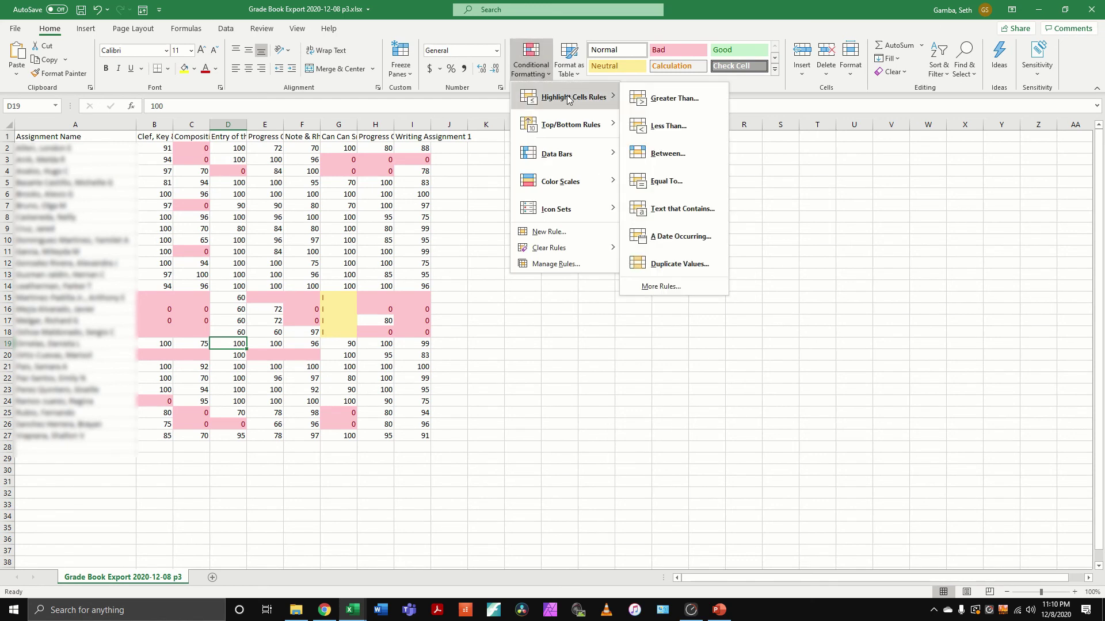
left_click(652, 127)
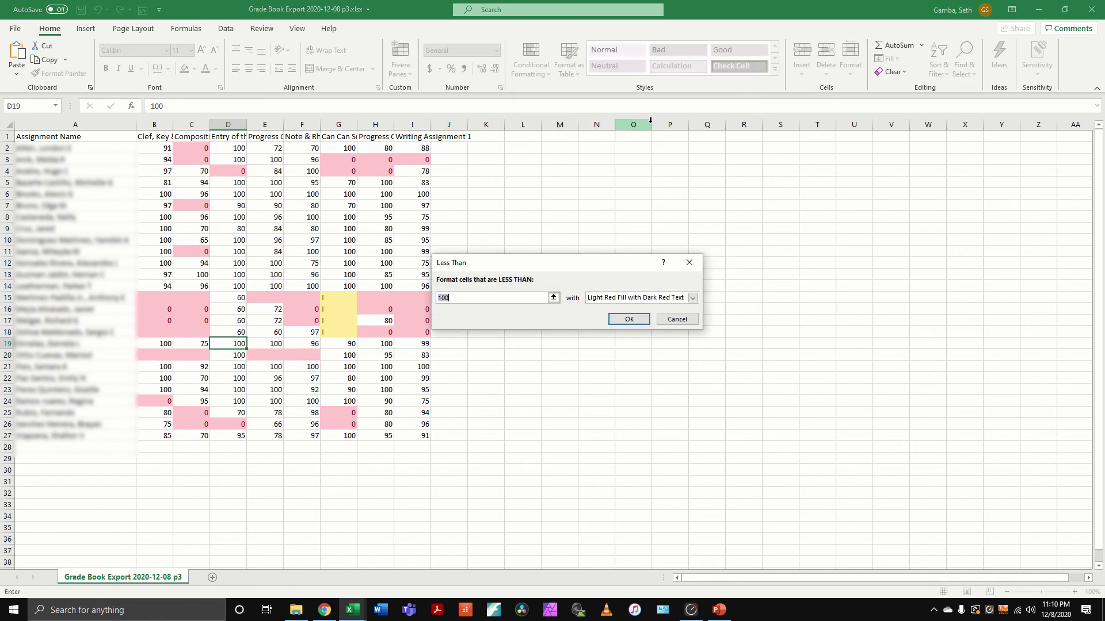
type("70")
left_click(692, 299)
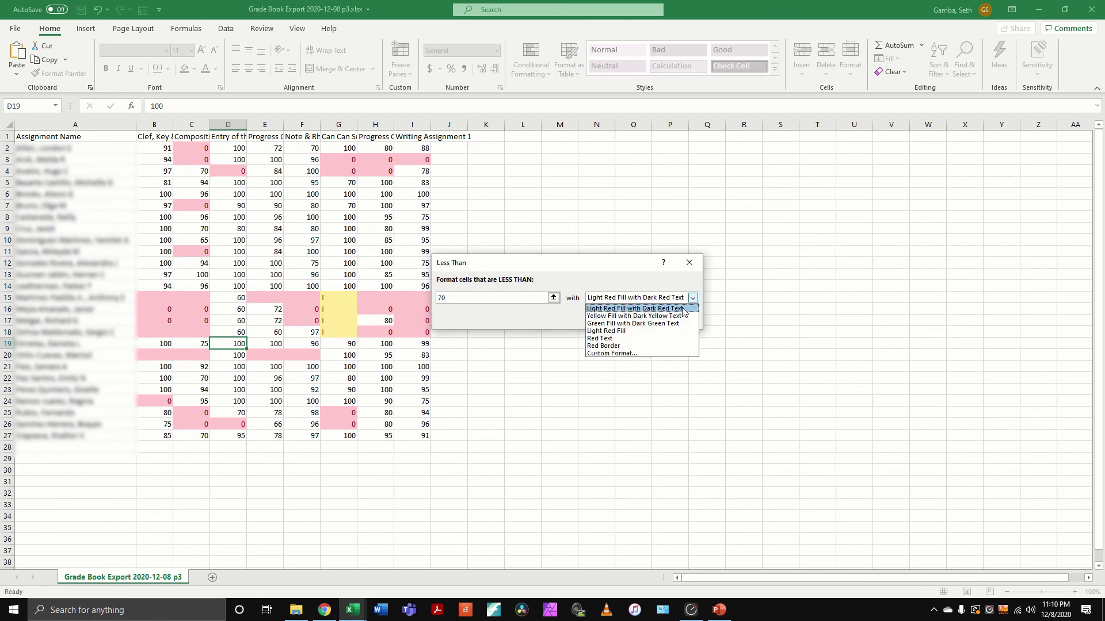
left_click(666, 324)
left_click(642, 319)
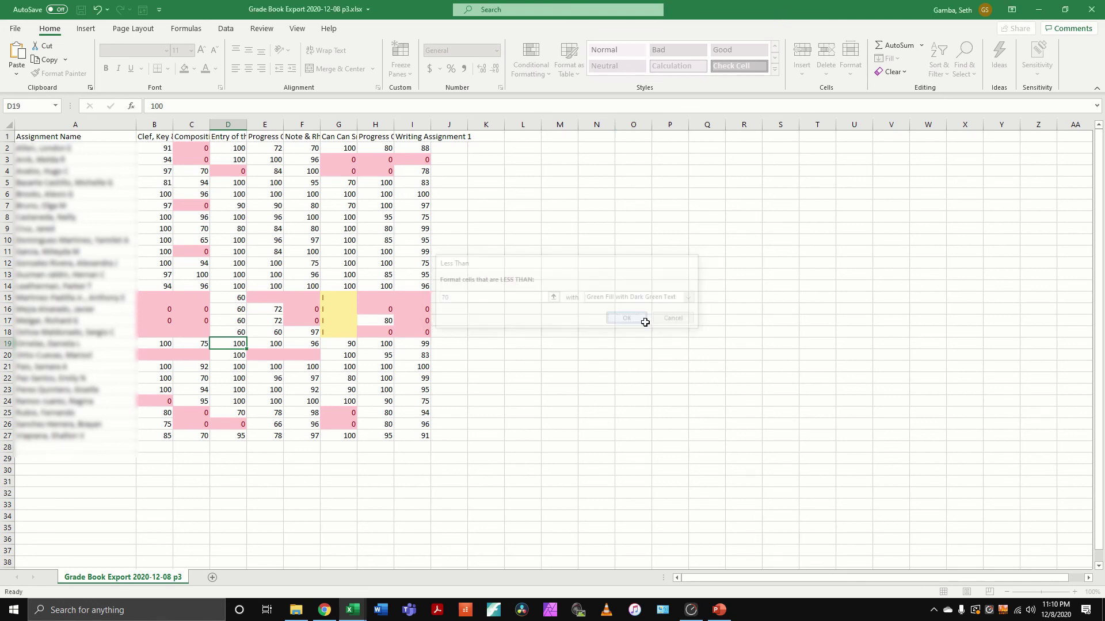
left_click(72, 136)
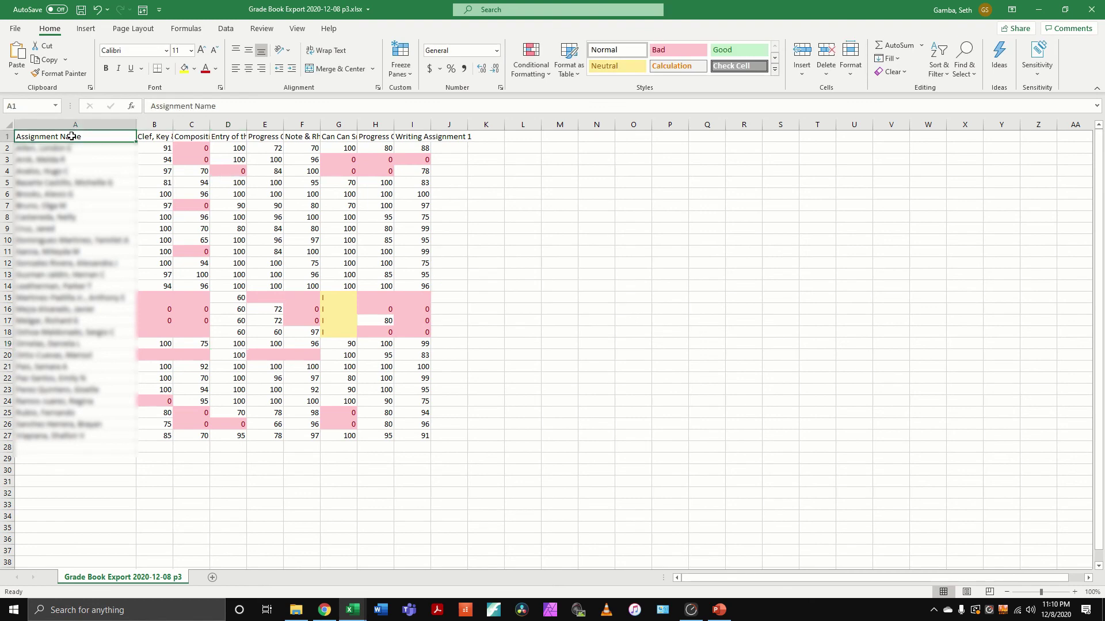
Apply a Less Than 70 rule with Green Fill with Dark Green Text to A1:I27
left_click(419, 438, "shift")
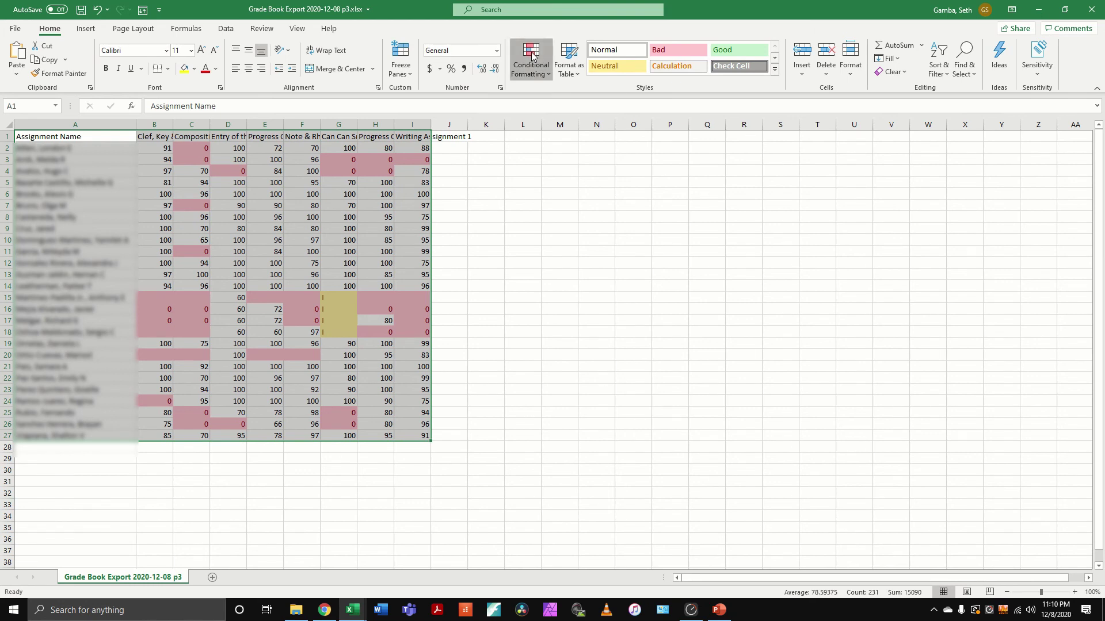
left_click(533, 72)
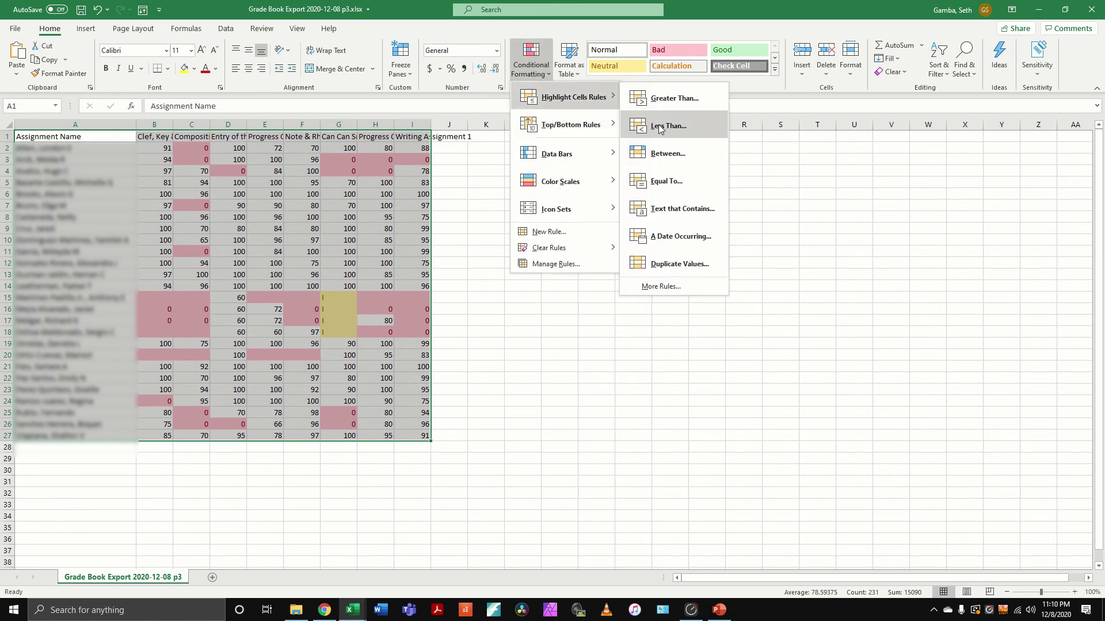
left_click(656, 127)
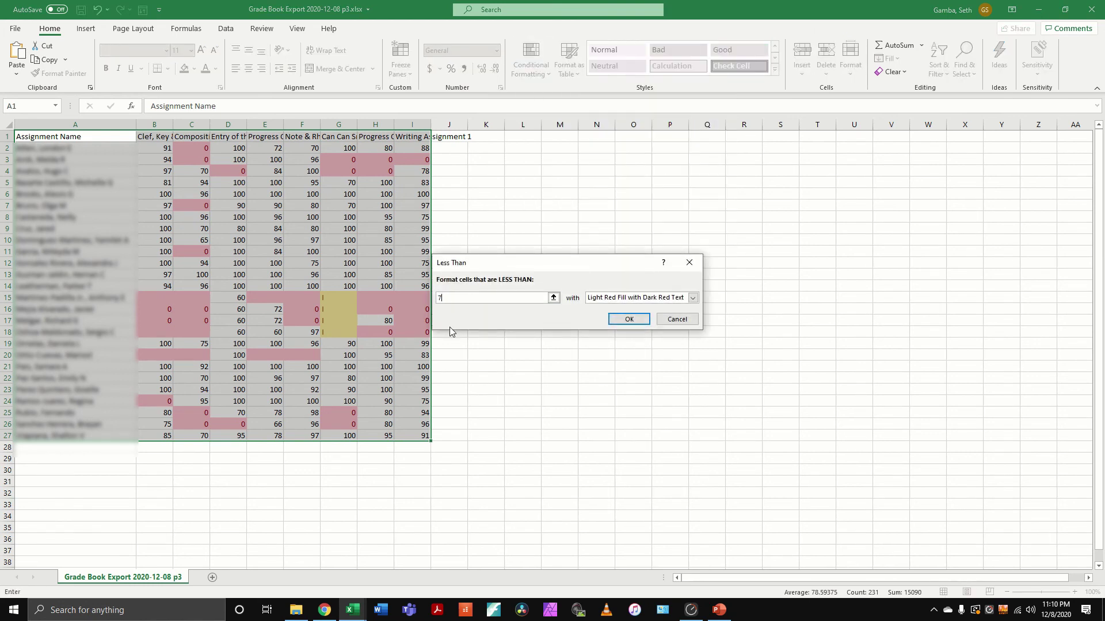
key("BackSpace")
key("BackSpace")
type("70")
left_click(613, 299)
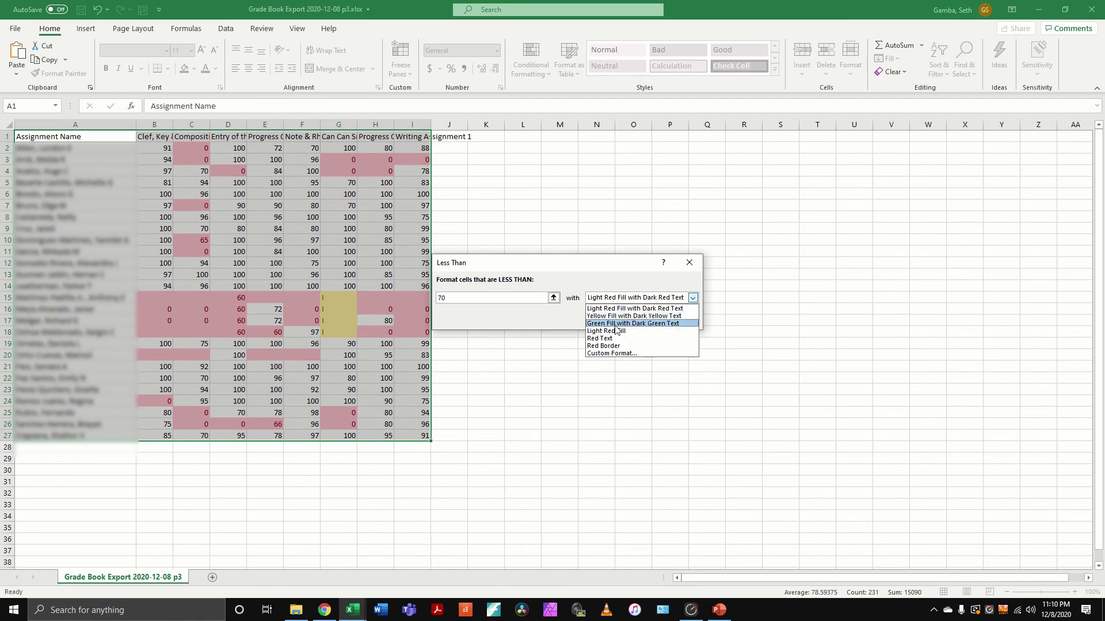
left_click(615, 324)
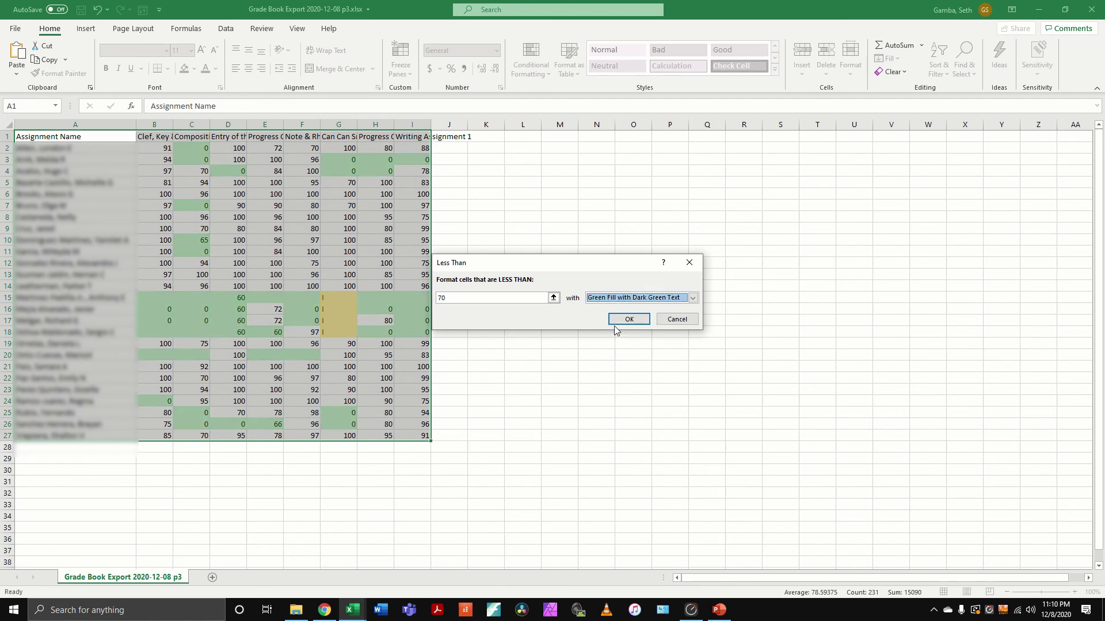
left_click(614, 322)
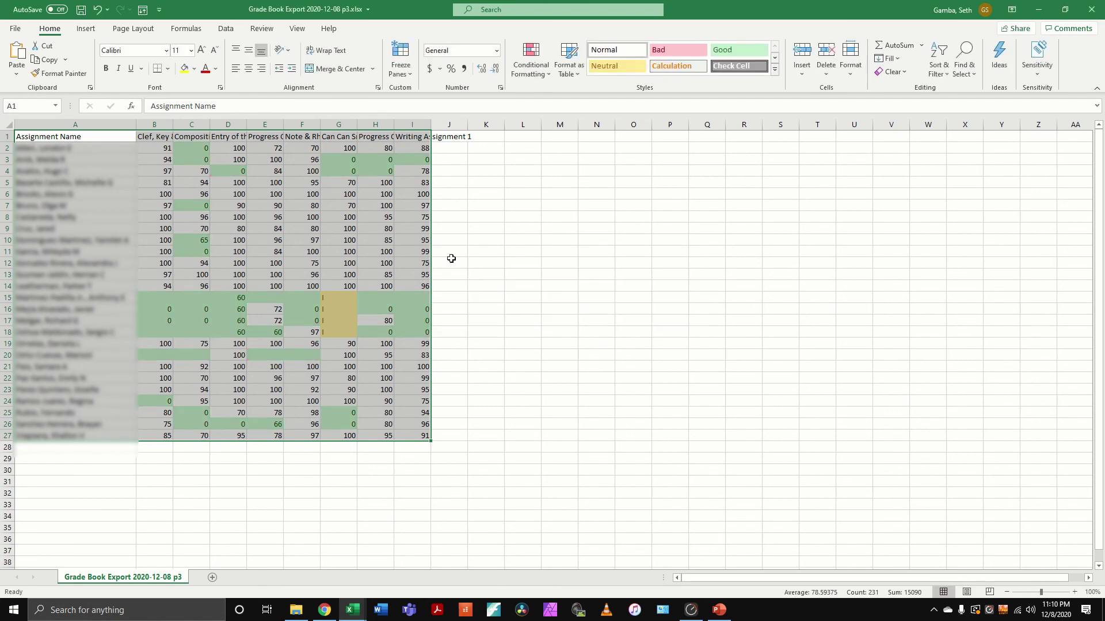
left_click(397, 245)
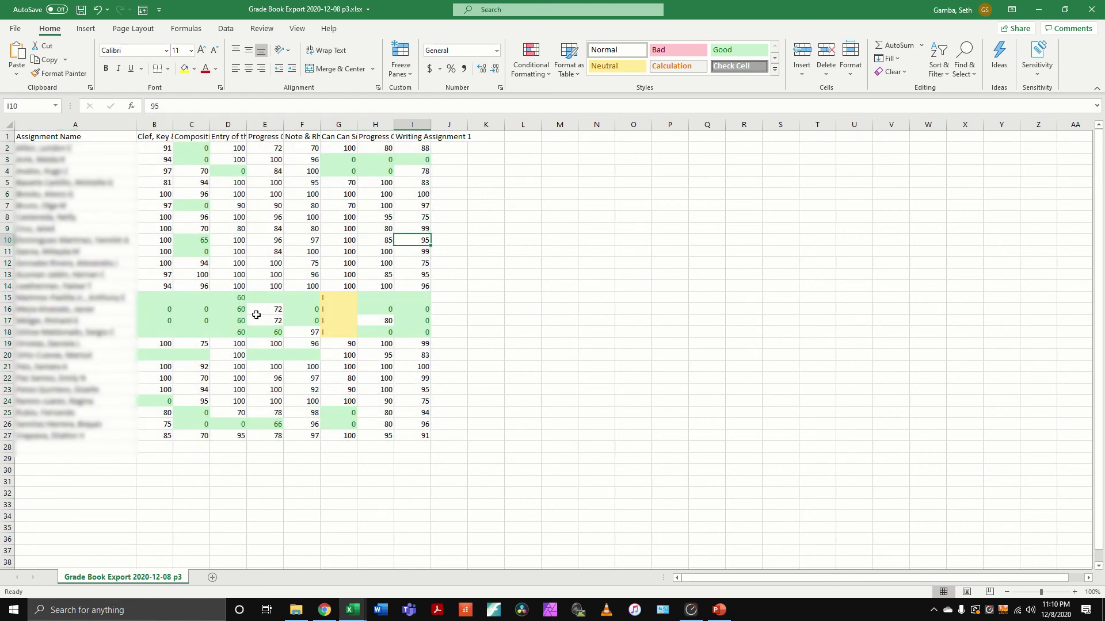
left_click(190, 226)
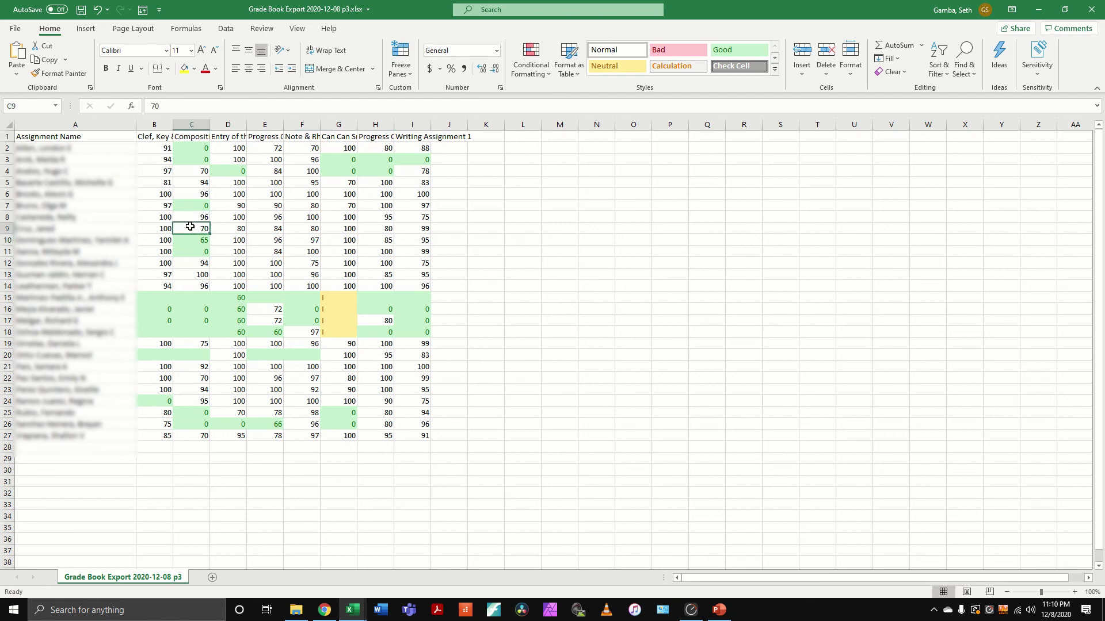